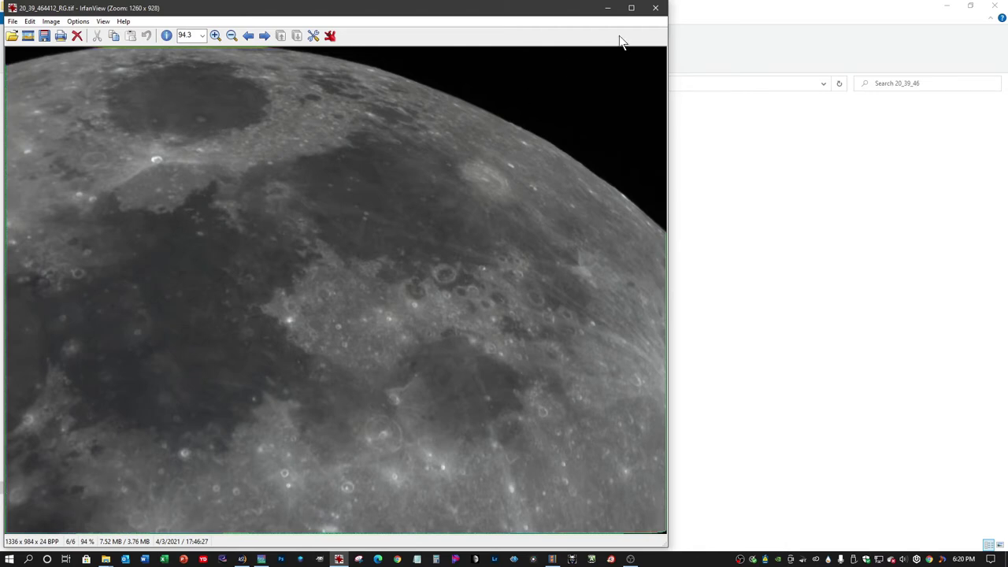
Close the IrfanView window showing the 20_39_464412_RG.tif moon frame
click(656, 10)
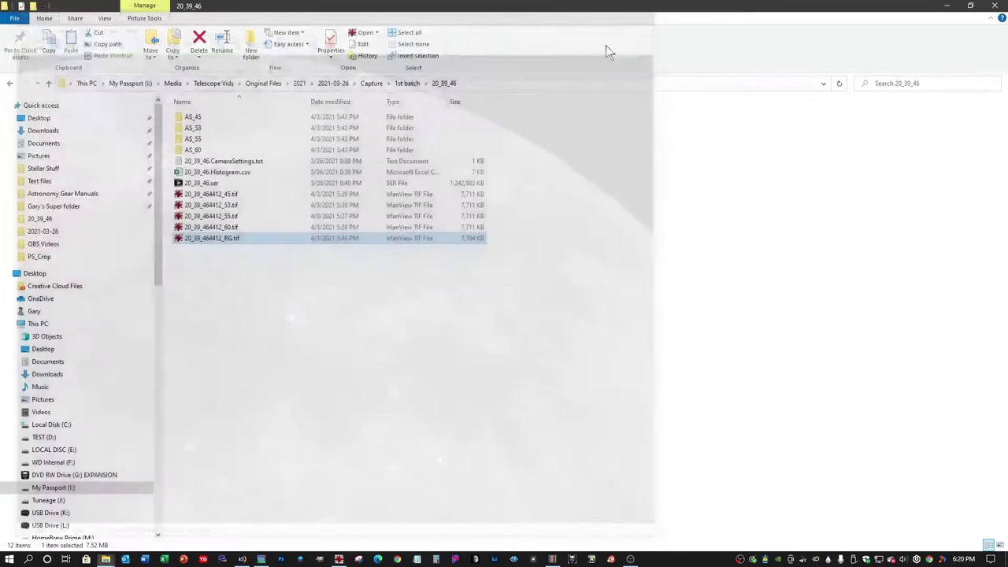
Open 20_39_464412_RG.tif with Adobe Photoshop 2021 from the file's Open with menu
right_click(247, 239)
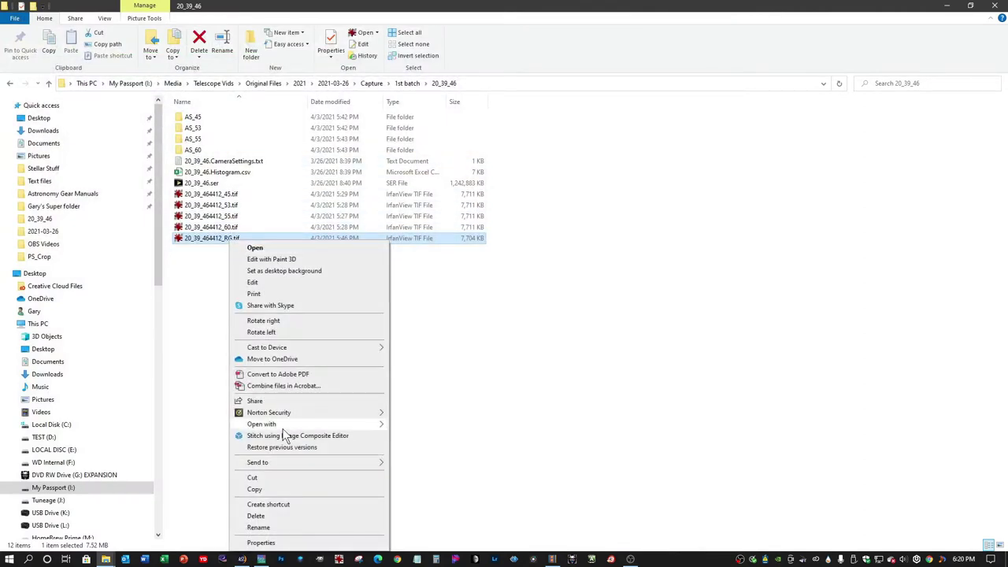
mouse_move(287, 423)
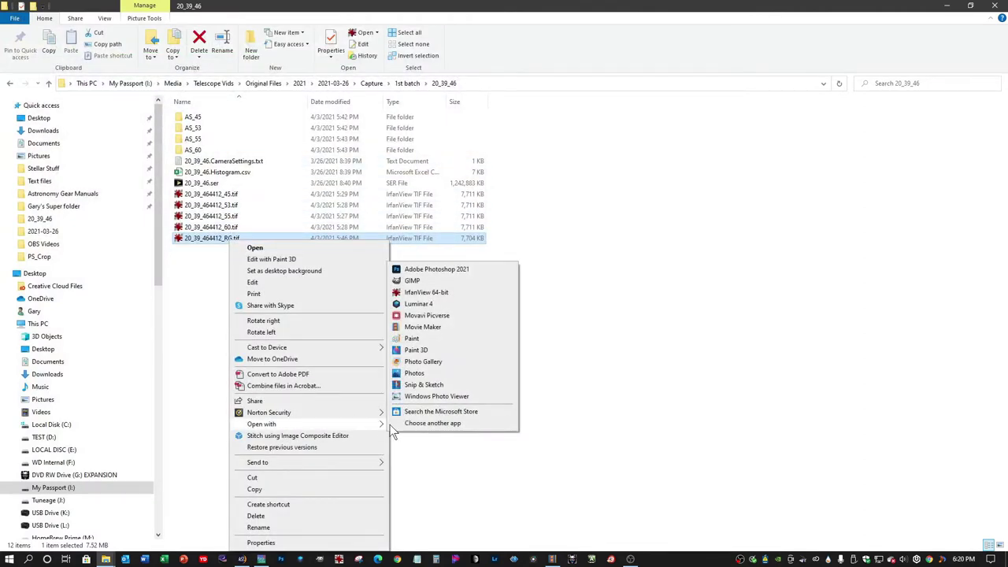
click(430, 270)
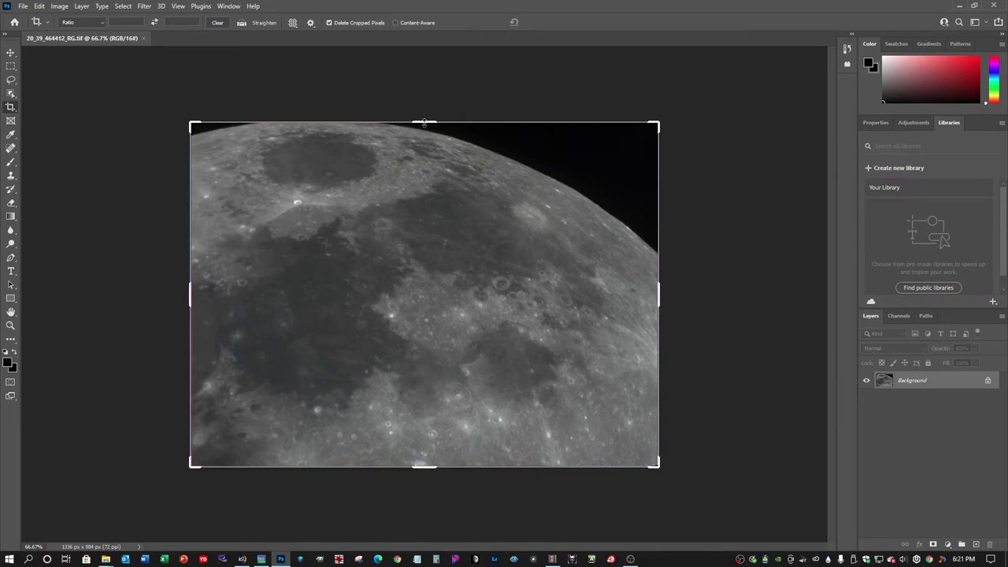
Trim all four edges to crop the moon from 1336 × 984 to 1309 × 960 px
drag(423, 124, 420, 126)
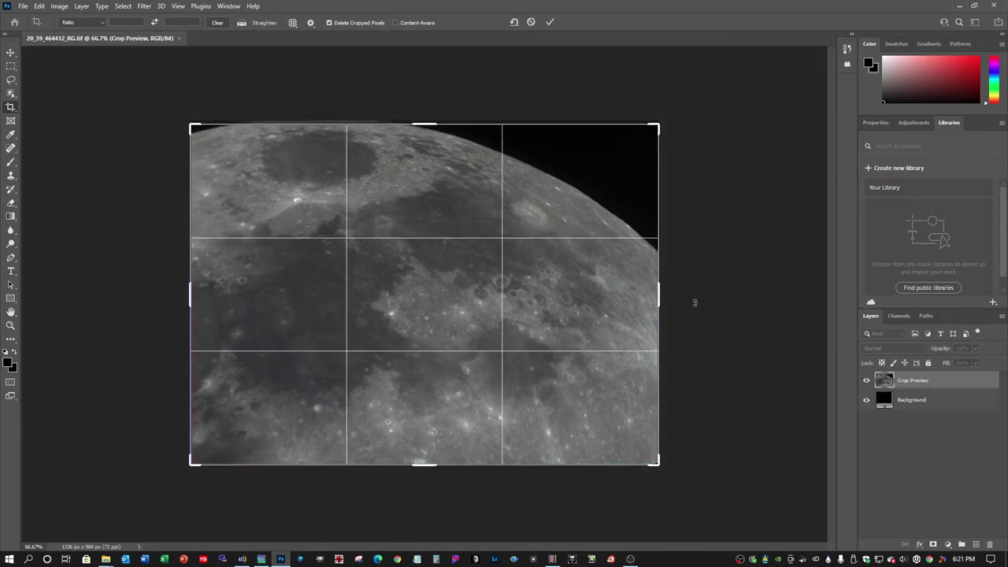
drag(657, 302, 653, 308)
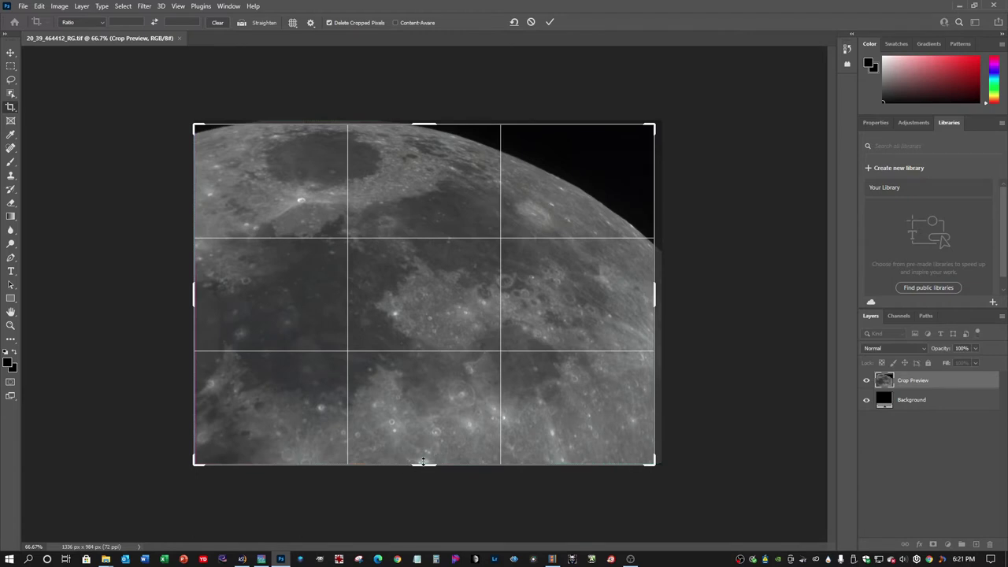
drag(423, 462, 424, 460)
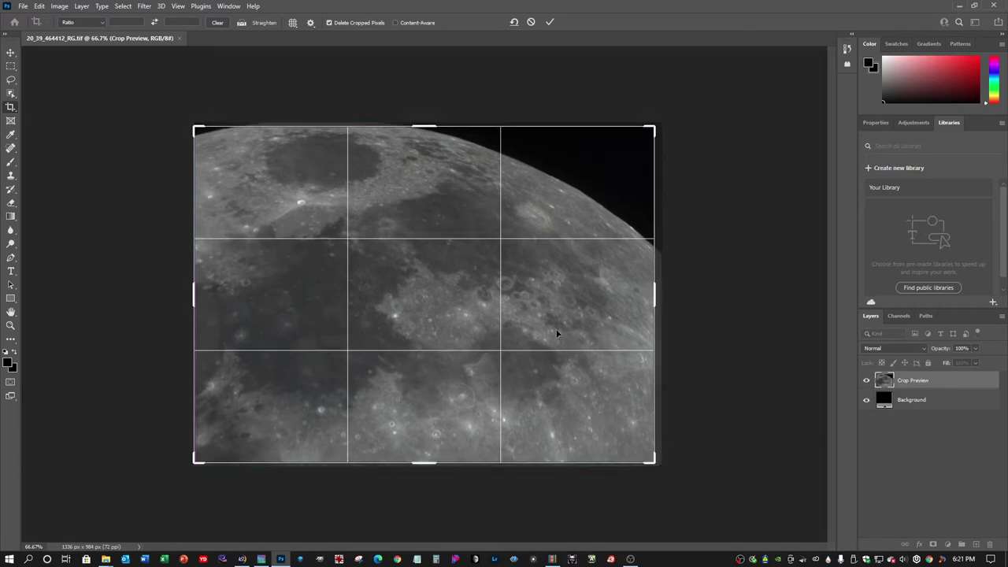
drag(194, 298, 194, 300)
click(58, 7)
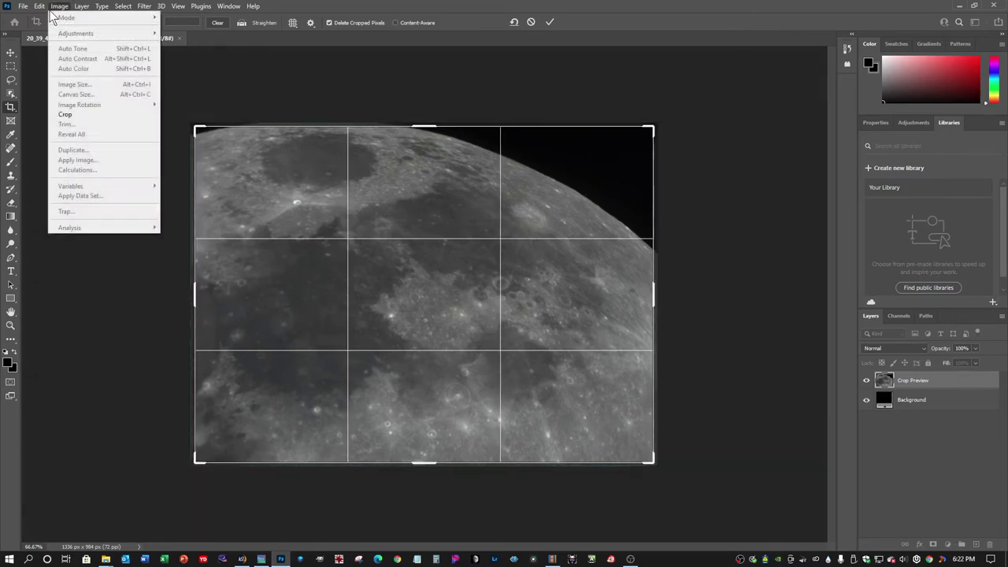
click(64, 115)
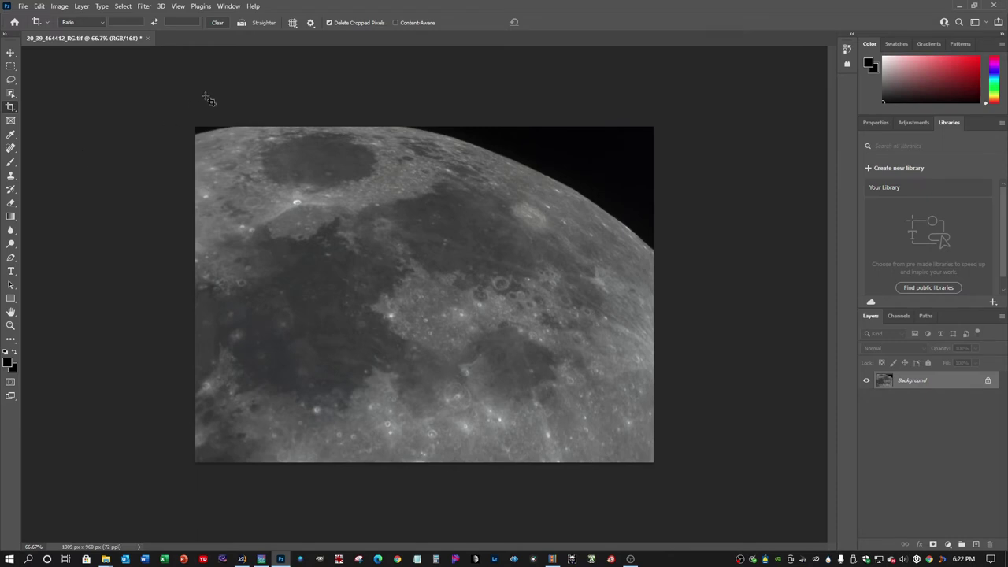
Save the cropped moon as '20_39_464412_RG_PS Crop.tif' with default TIFF options
click(24, 10)
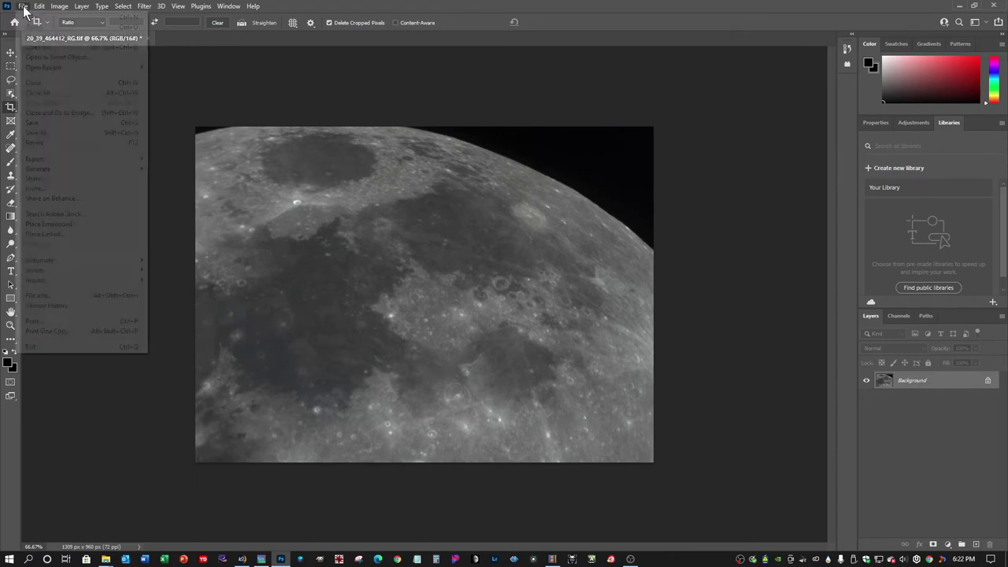
click(35, 133)
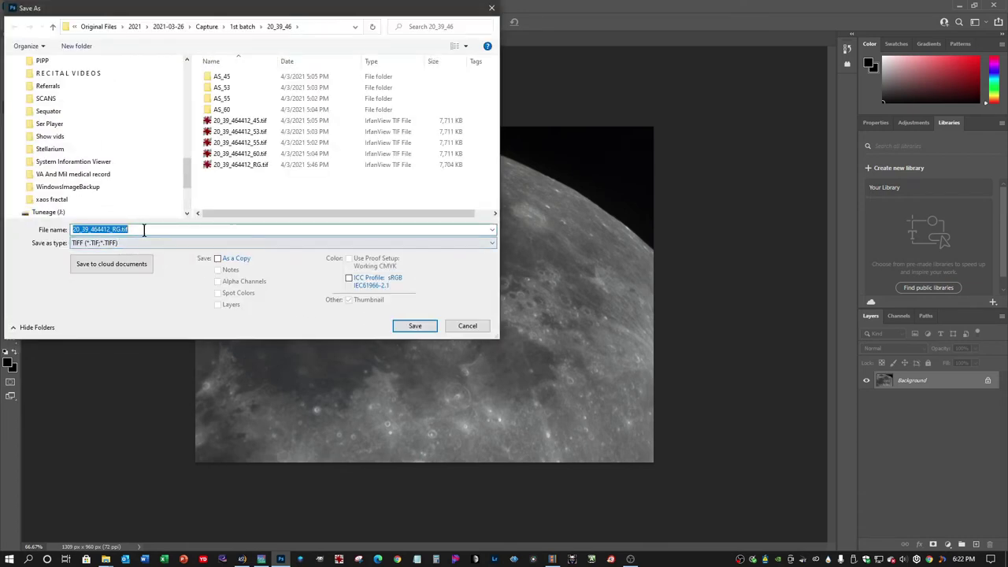
click(144, 229)
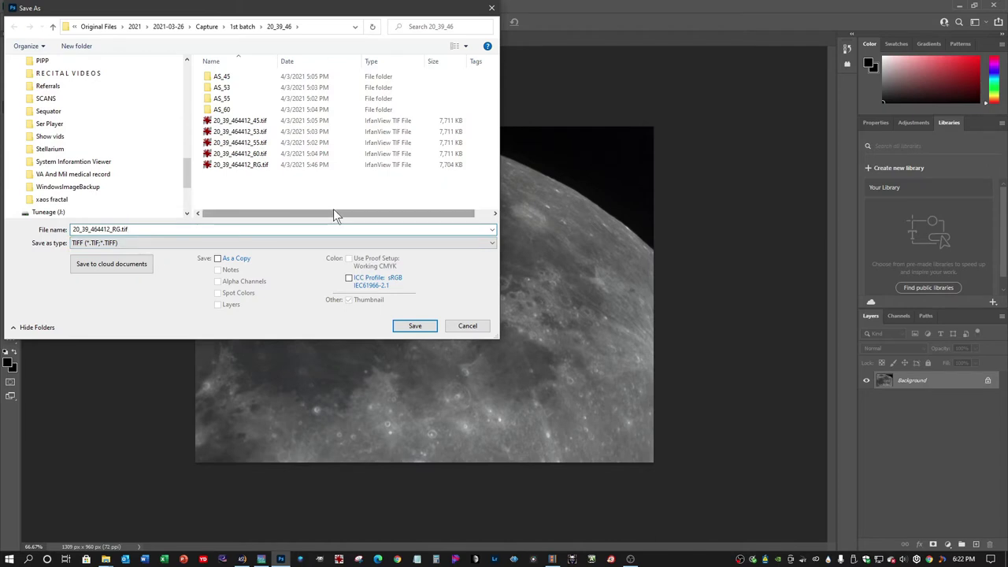
key(BackSpace)
key(BackSpace)
key(BackSpace)
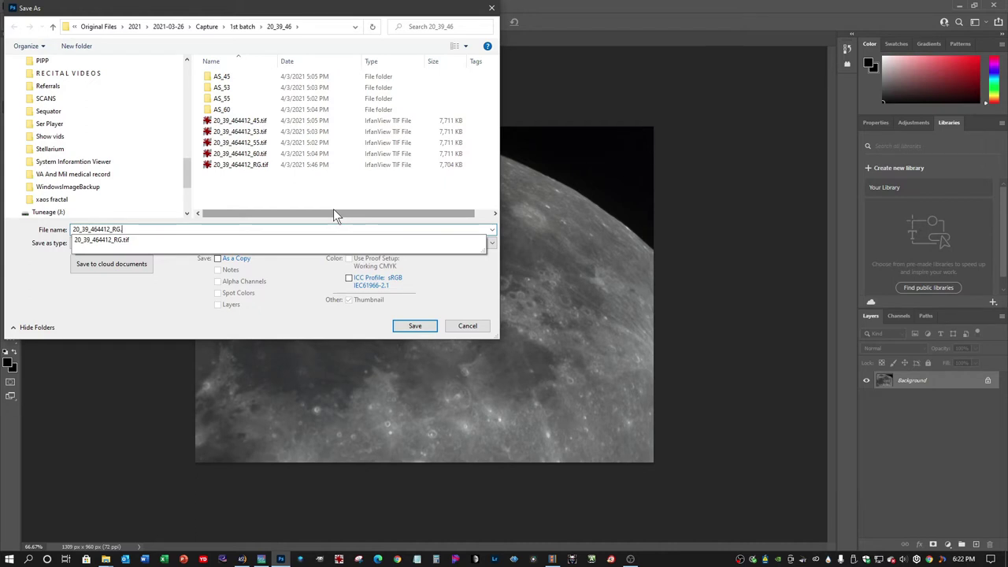
key(BackSpace)
text(_)
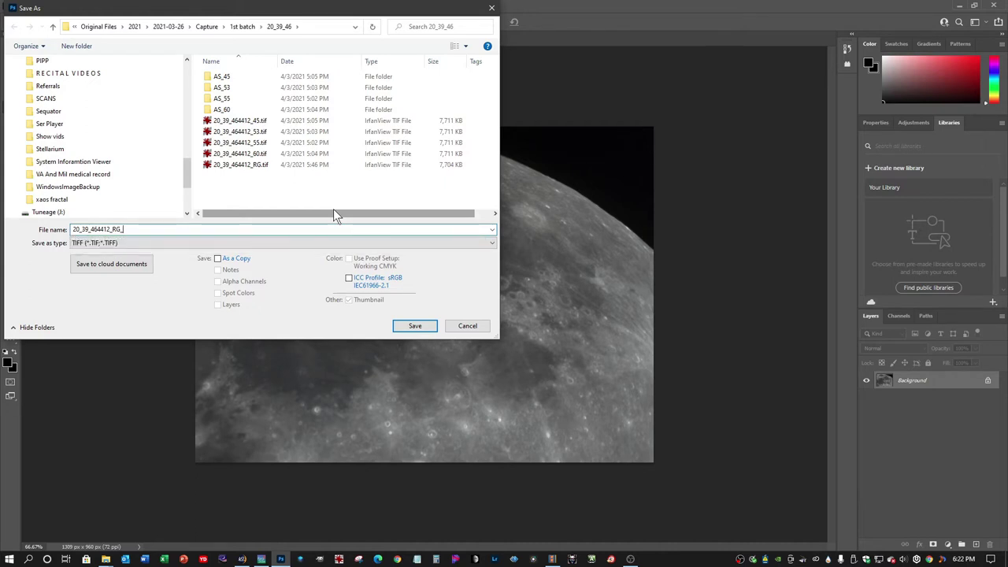
text(PS Crop)
click(411, 325)
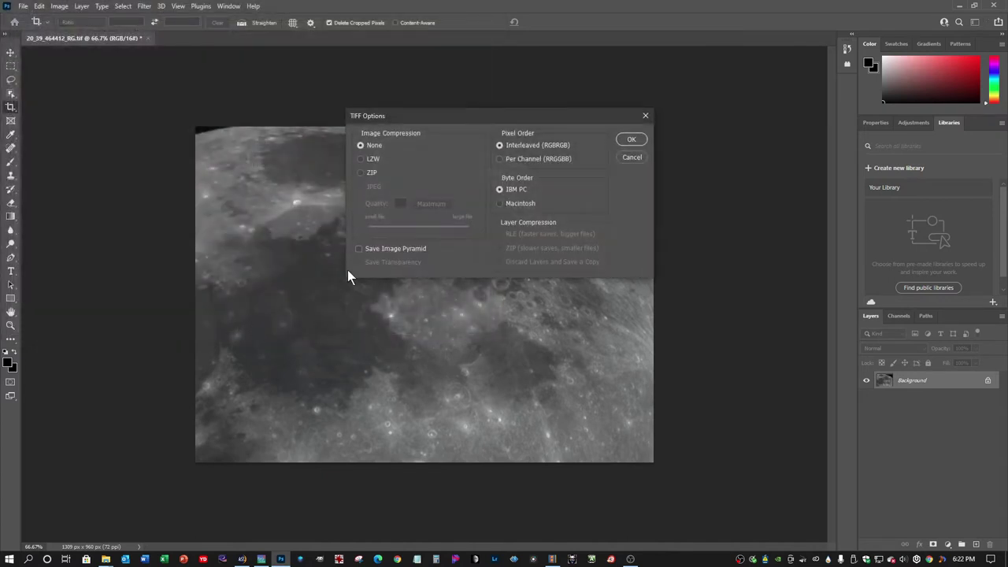
click(630, 139)
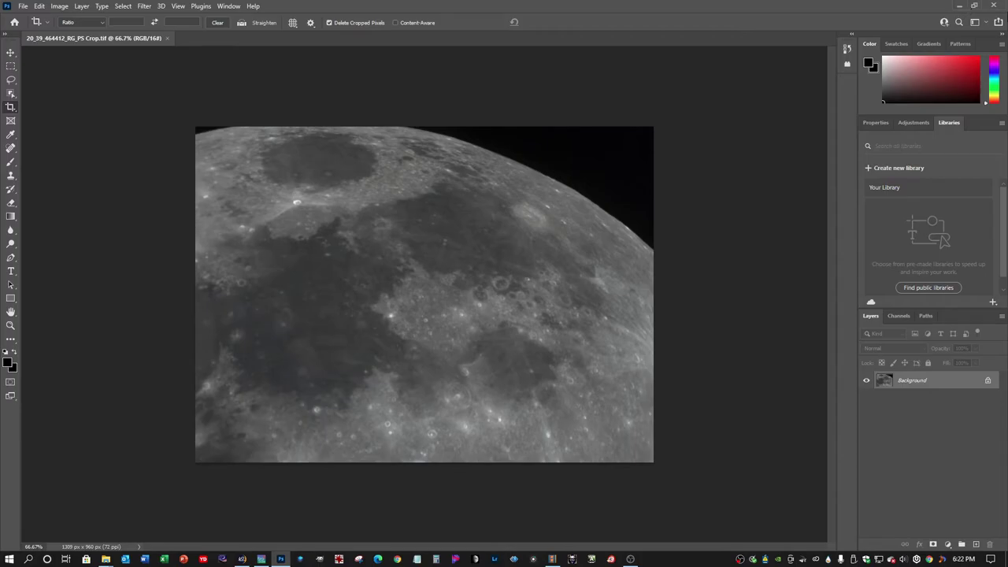
click(995, 6)
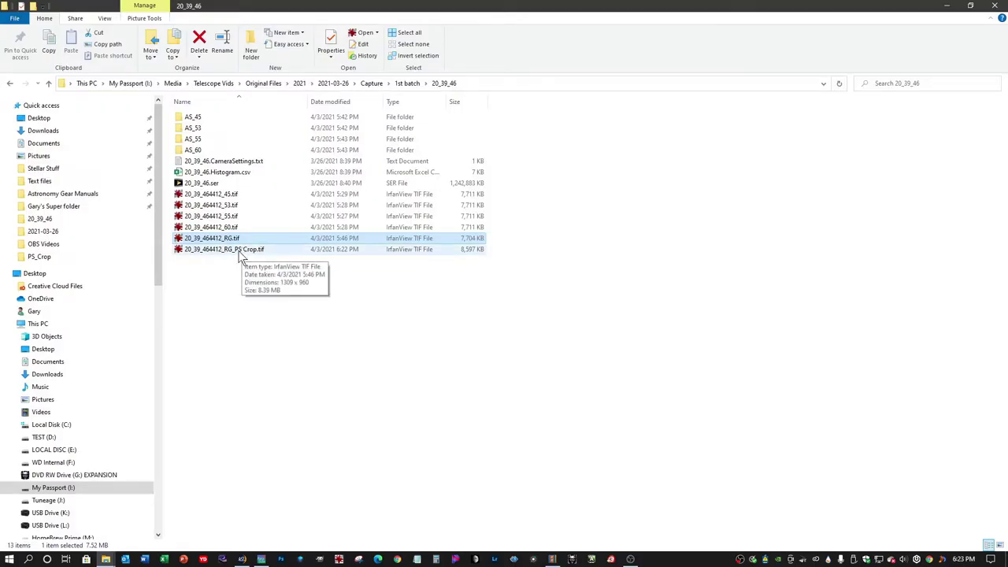
Copy '20_39_464412_RG_PS Crop.tif' into the Capture > Segments > PS_Crop folder
click(240, 251)
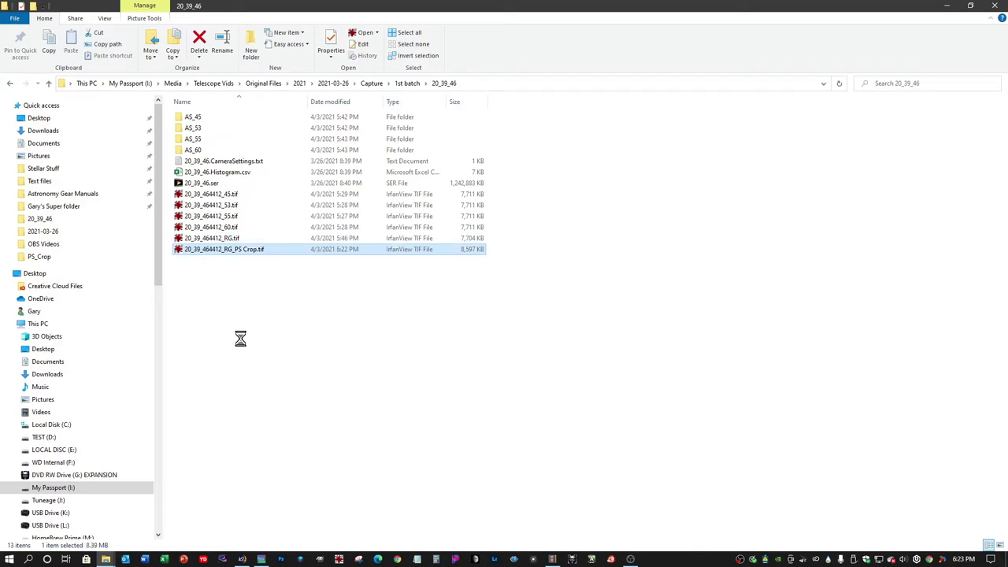
right_click(240, 249)
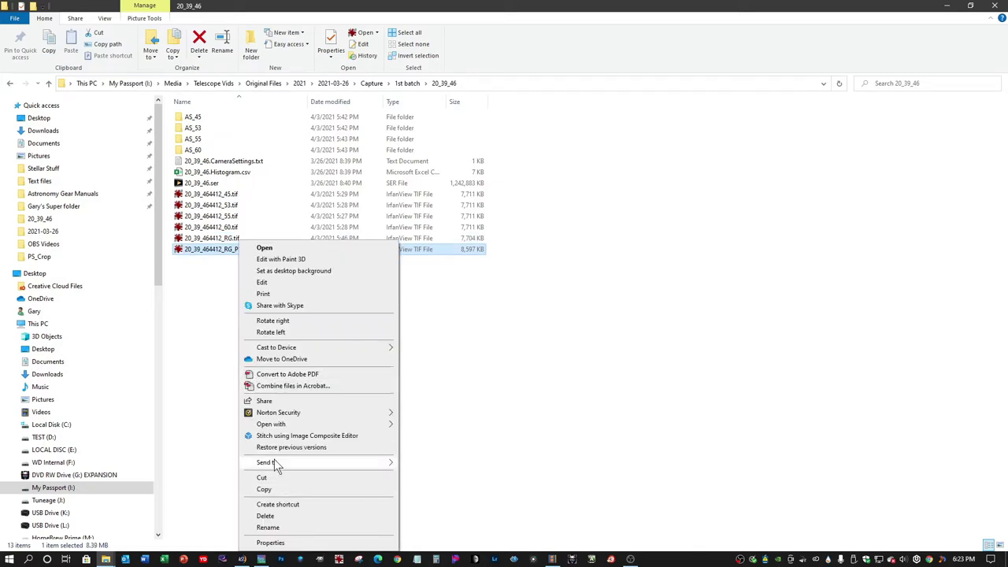
click(277, 489)
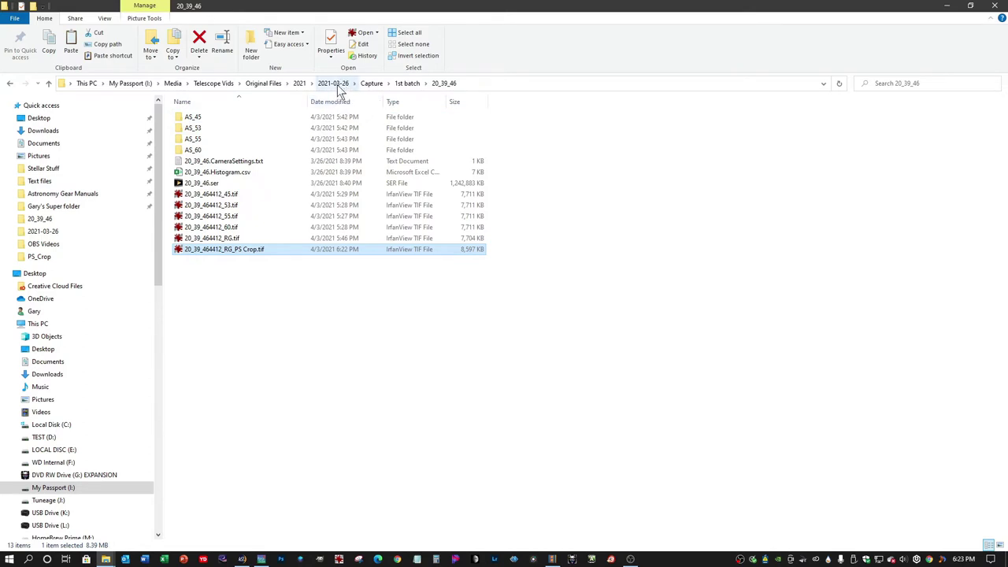
click(372, 85)
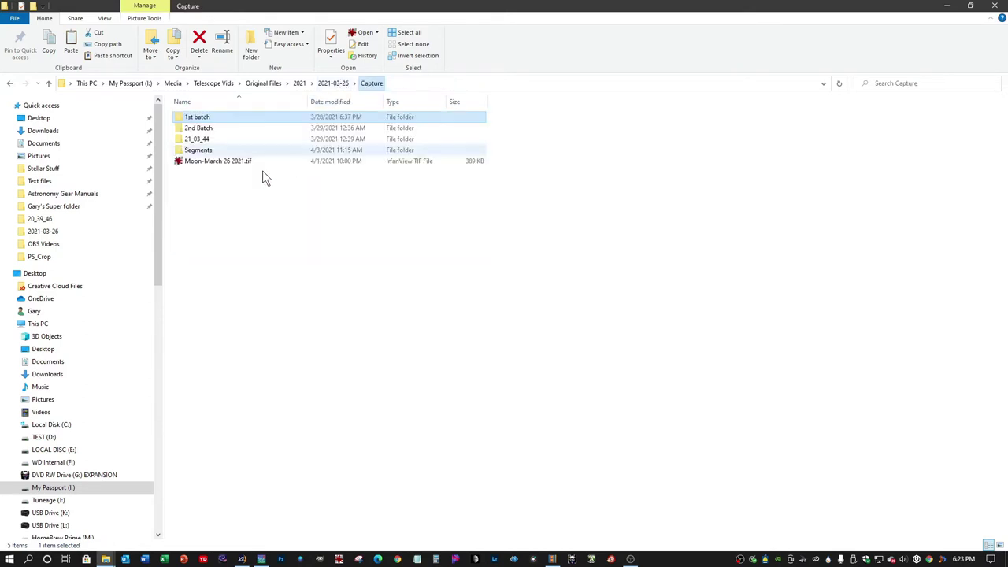
double_click(217, 151)
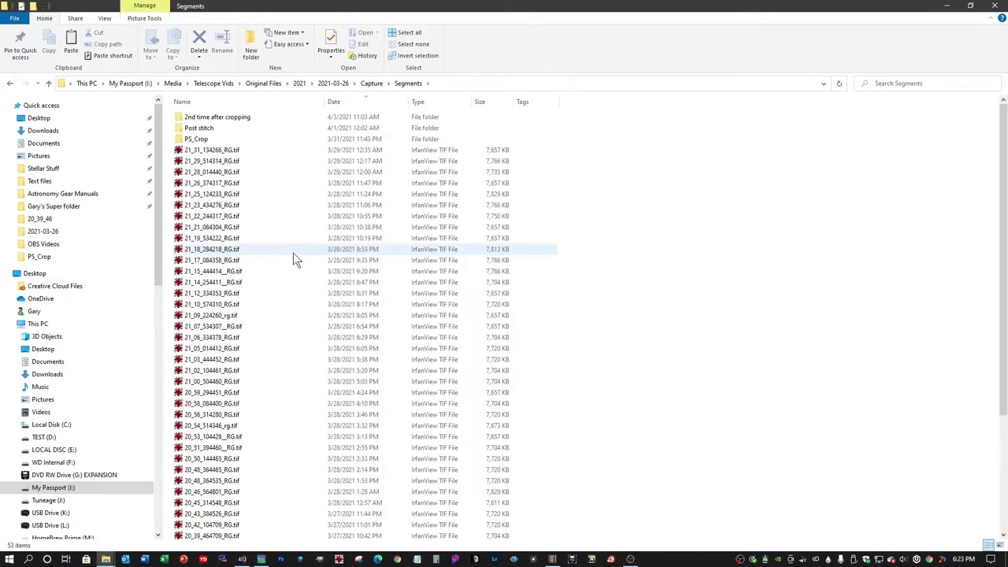
double_click(222, 138)
right_click(641, 362)
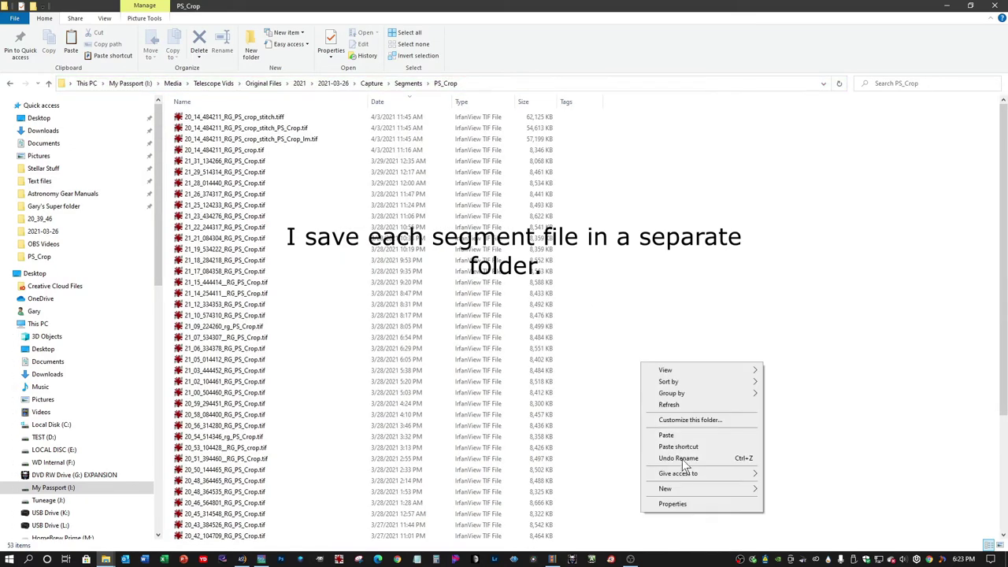
click(667, 435)
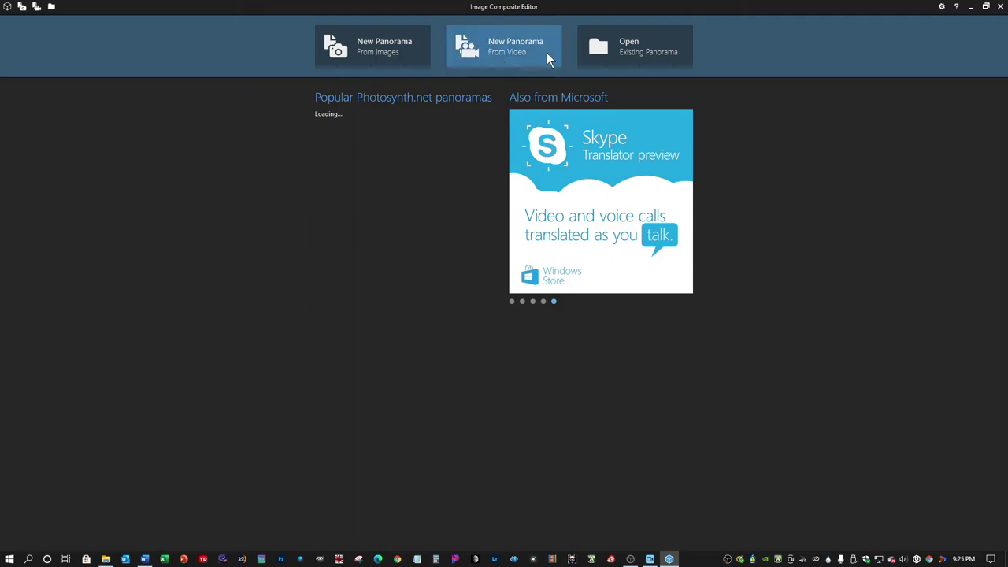
Load every segment TIFF from PS_Crop into a new panorama and proceed to stitching
click(368, 60)
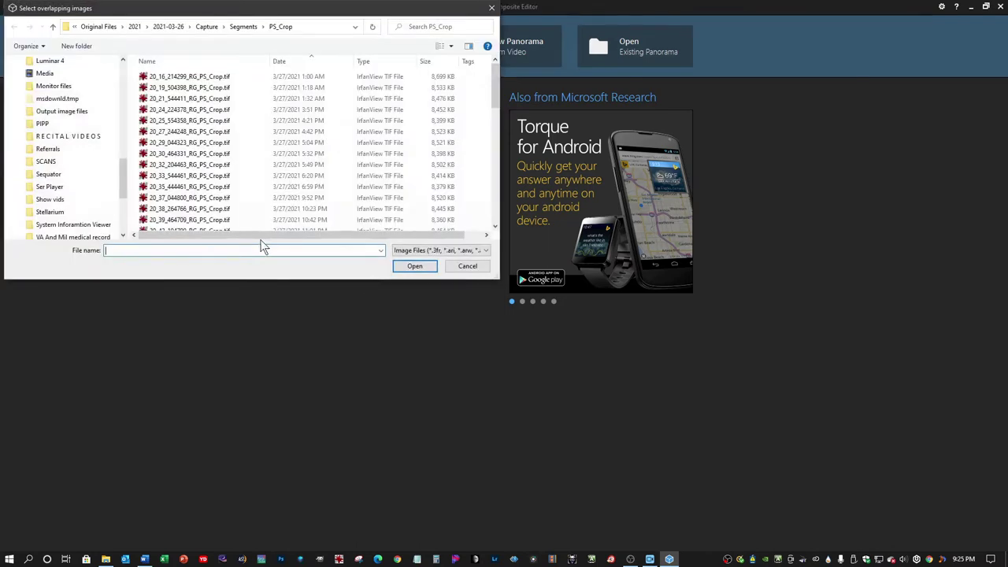
click(168, 100)
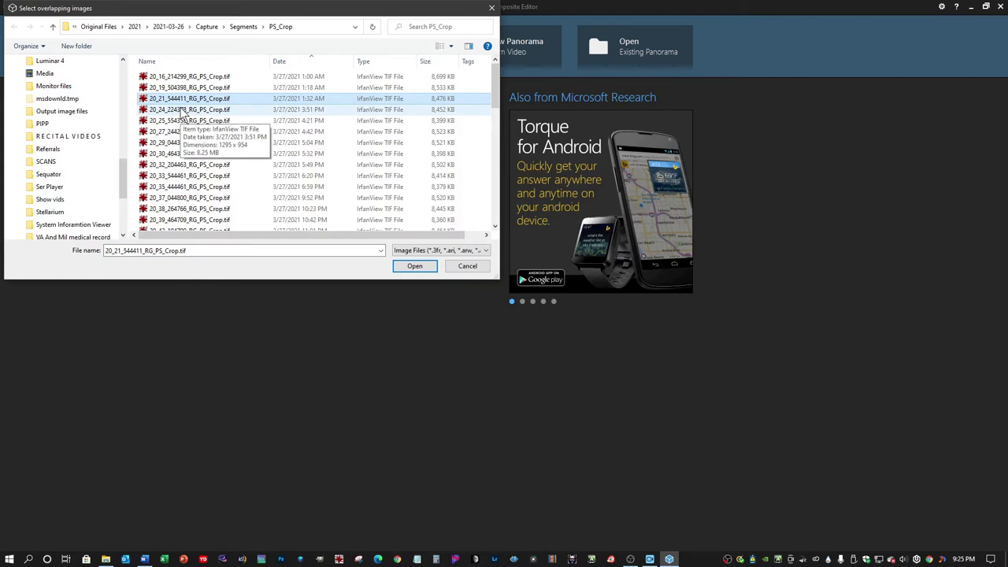
key(ctrl+a)
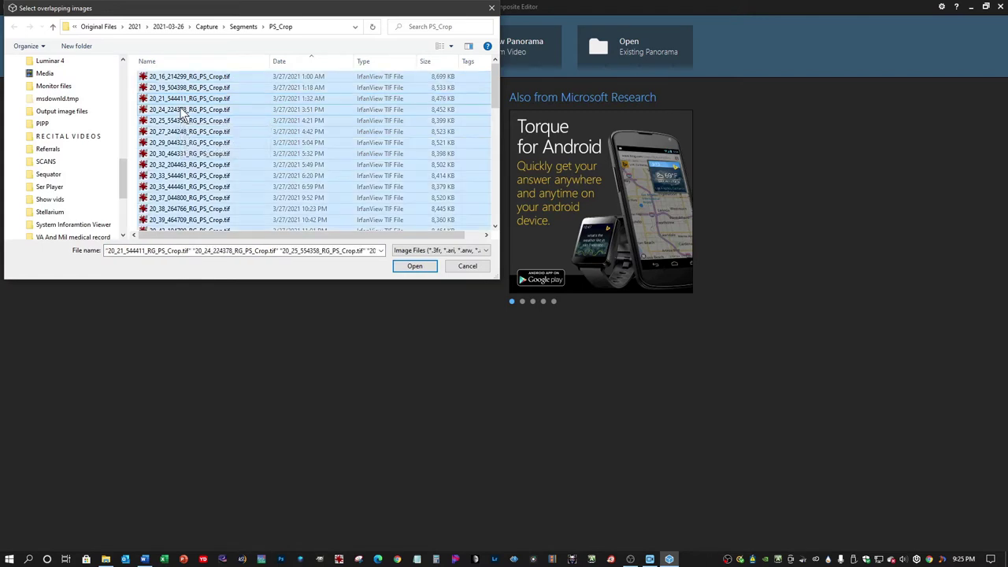
click(410, 269)
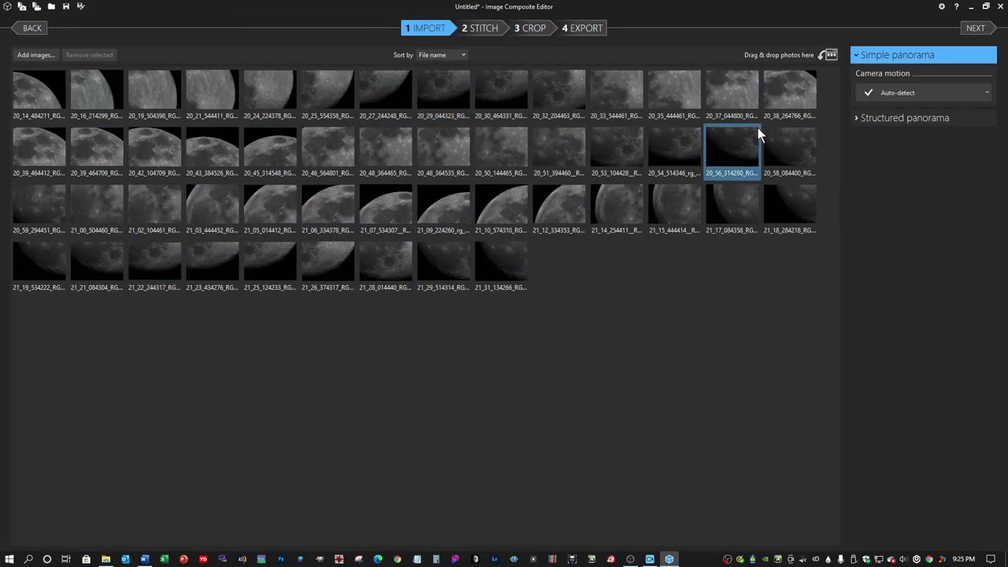
click(981, 33)
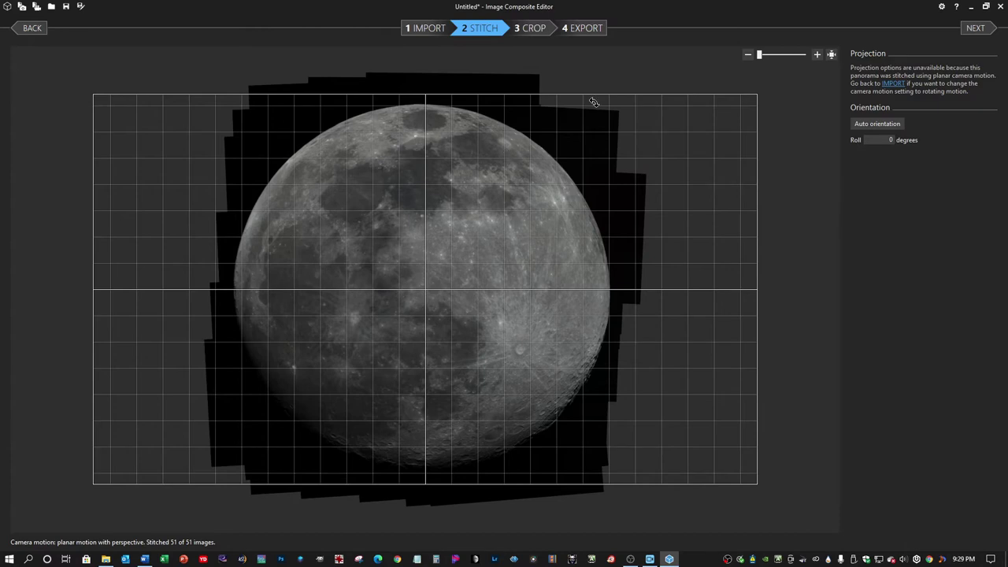
Let all 51 images align and composite, then advance to the Crop stage
click(975, 28)
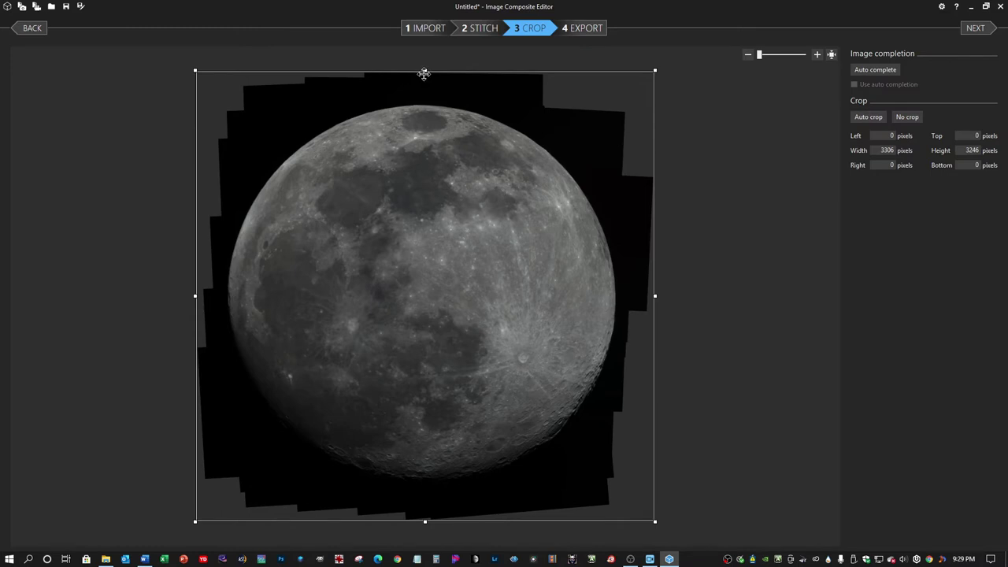
Test-trim the four crop edges, then Auto complete the gaps, keeping 3306 × 3246 uncropped
drag(423, 70, 427, 91)
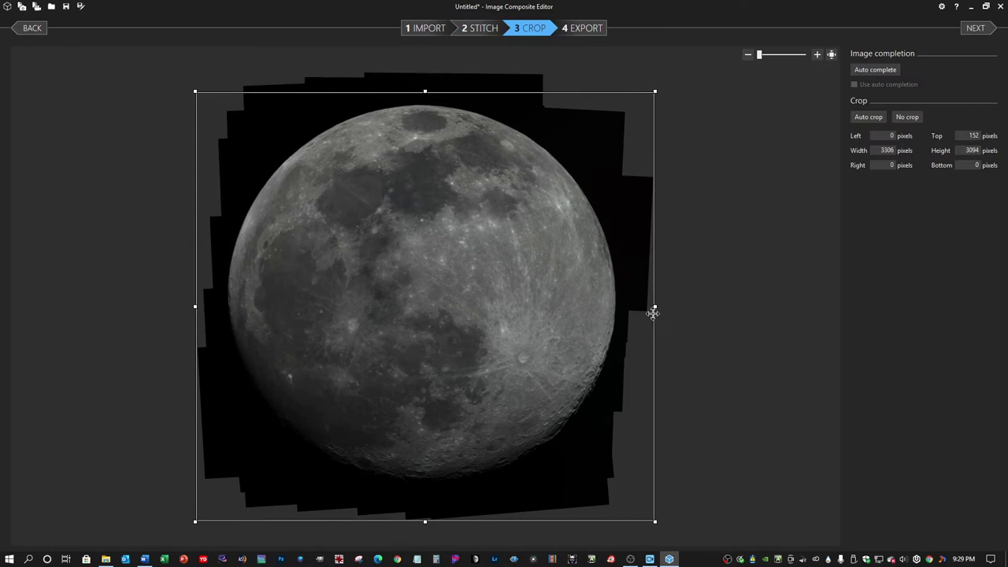
drag(653, 309, 622, 313)
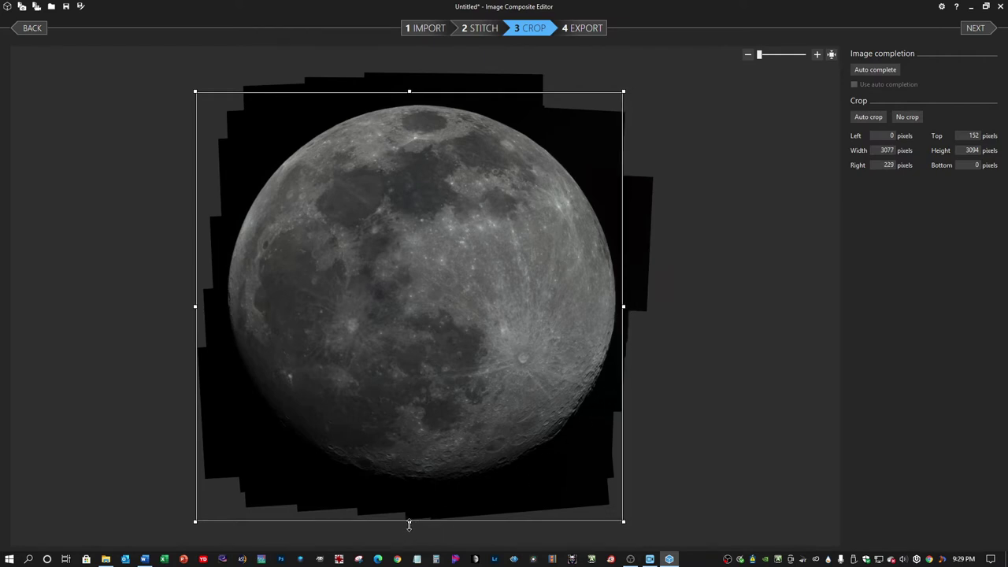
drag(409, 521, 407, 491)
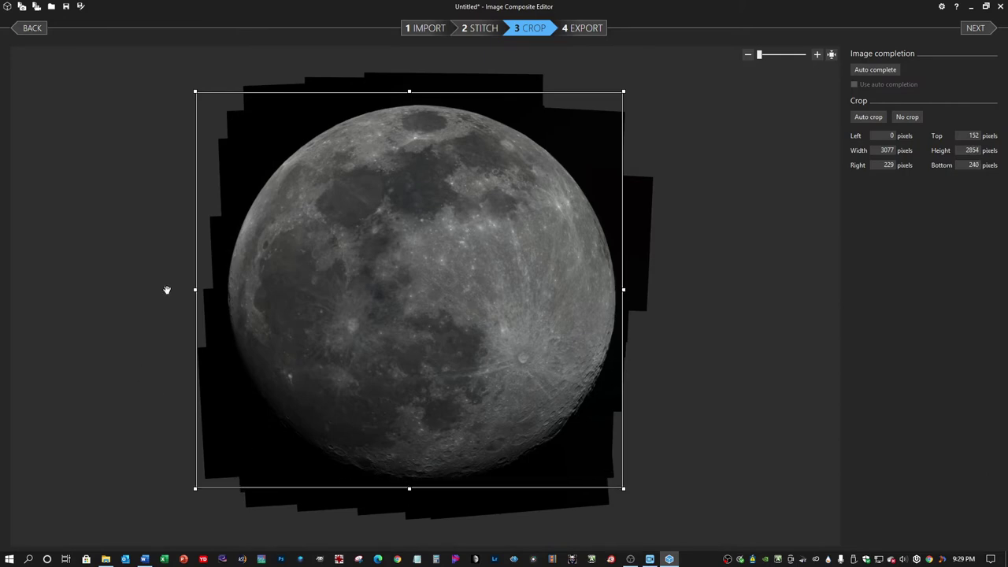
drag(193, 290, 211, 292)
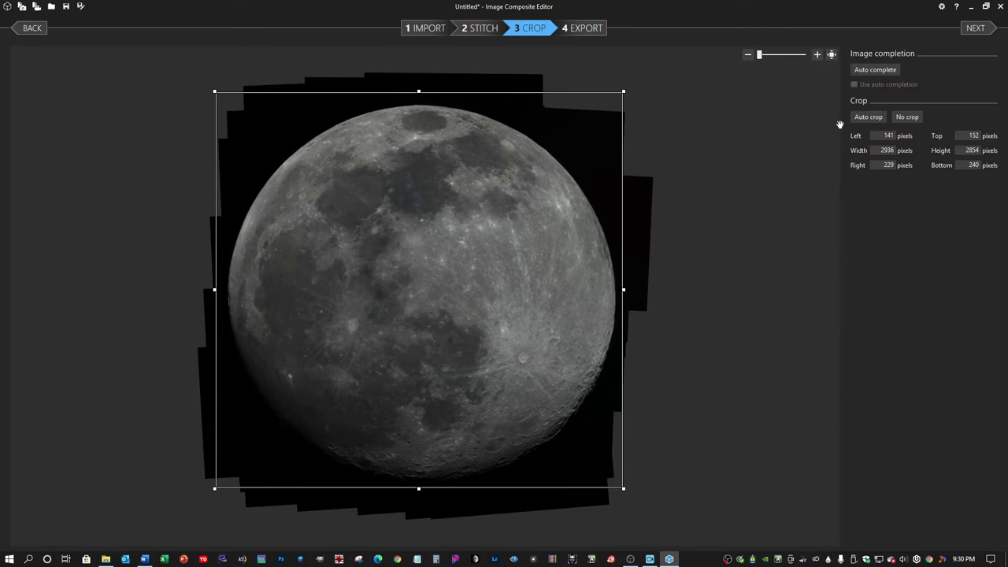
click(876, 70)
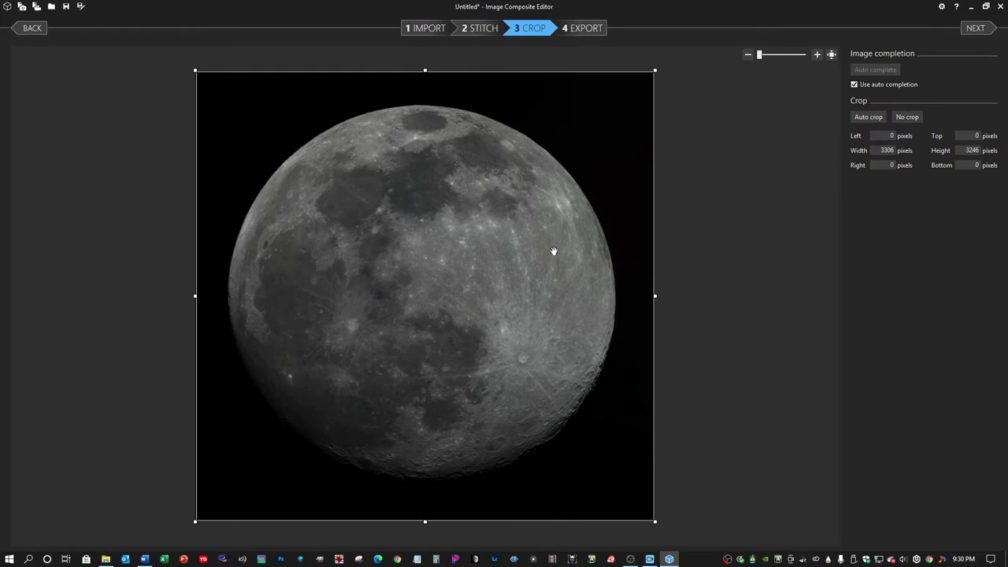
At the Export stage, choose TIFF Image as the file format and start Export to disk
click(977, 29)
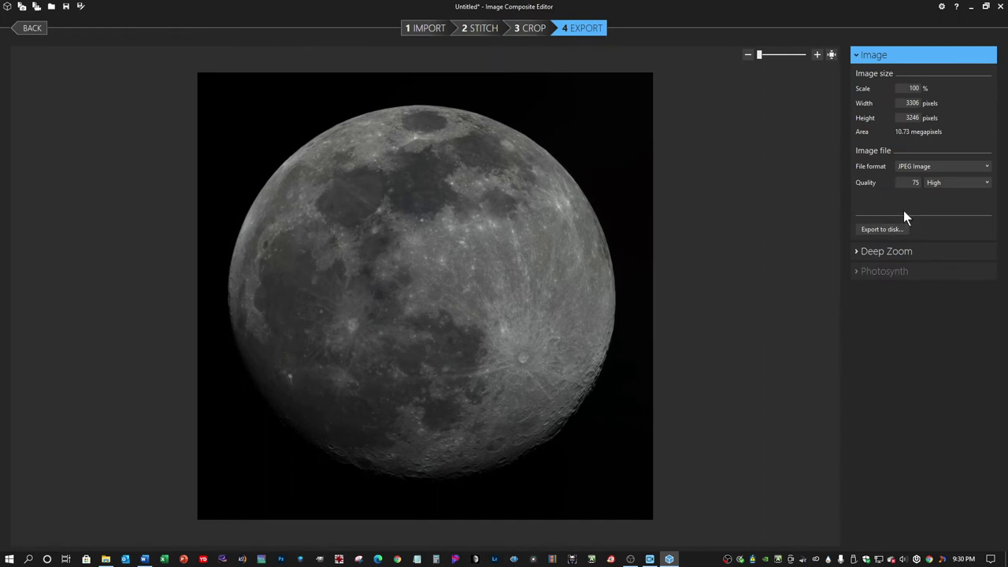
click(932, 167)
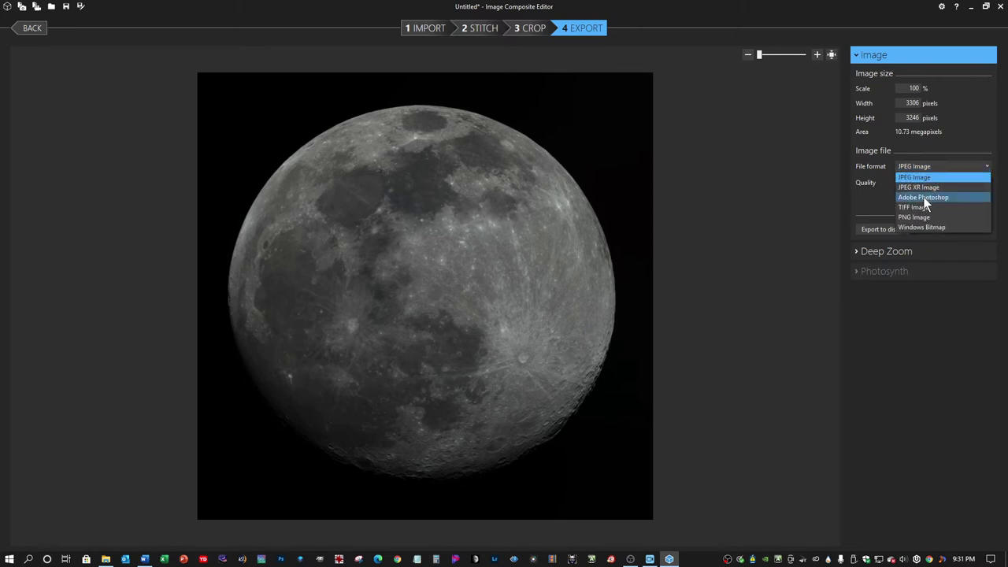
click(917, 203)
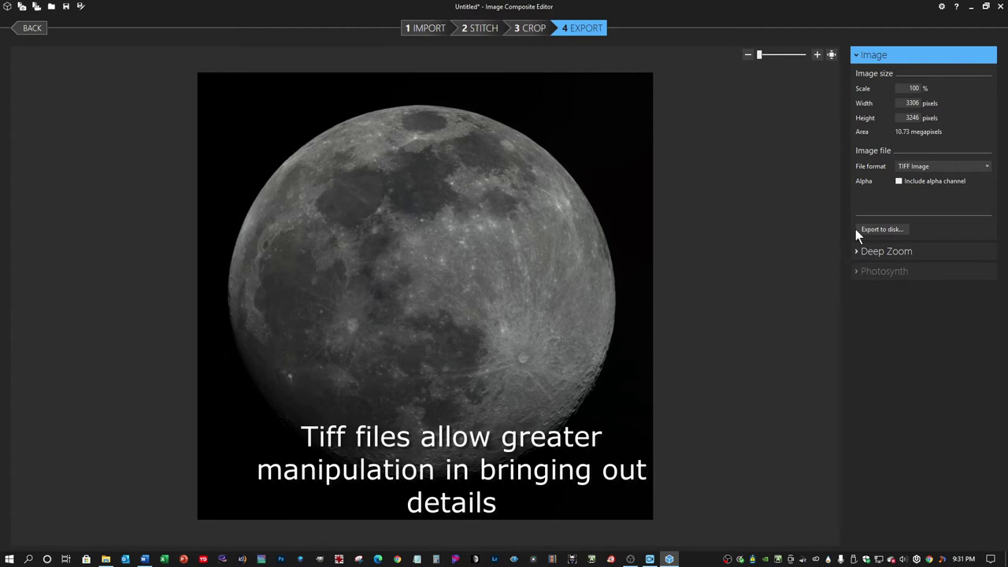
click(880, 230)
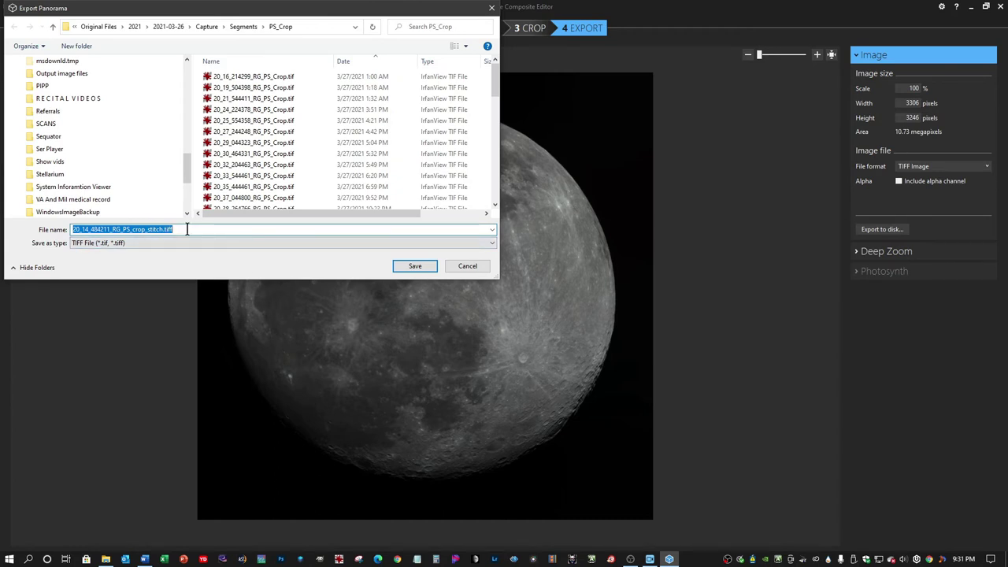
Save the export as 20_14_484211_RG_PS_crop_stitch.tiff in the PS_Crop folder
click(409, 266)
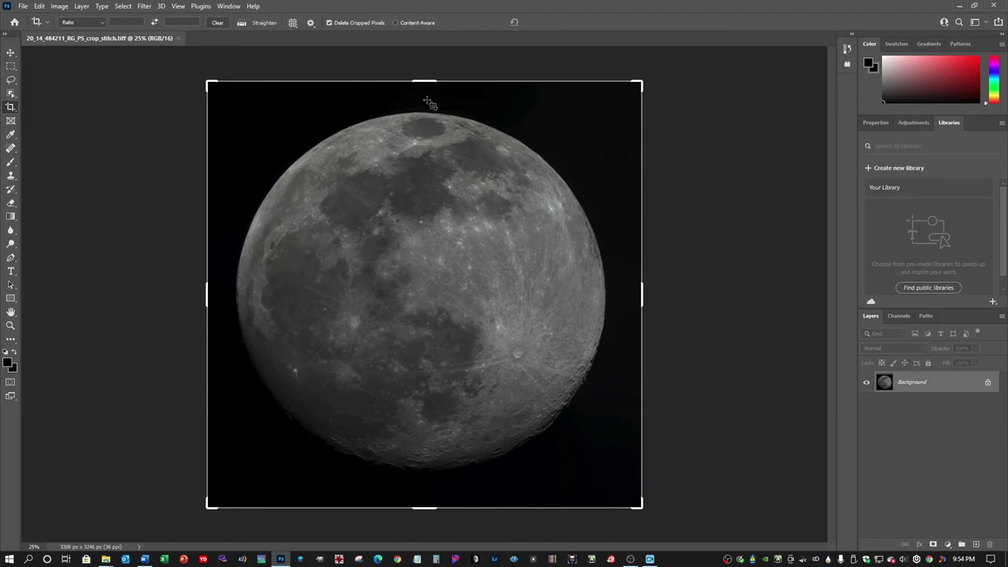
Crop the moon image evenly from 3306 × 3246 to a 3162 × 3162 px square
drag(425, 81, 426, 91)
drag(641, 295, 637, 298)
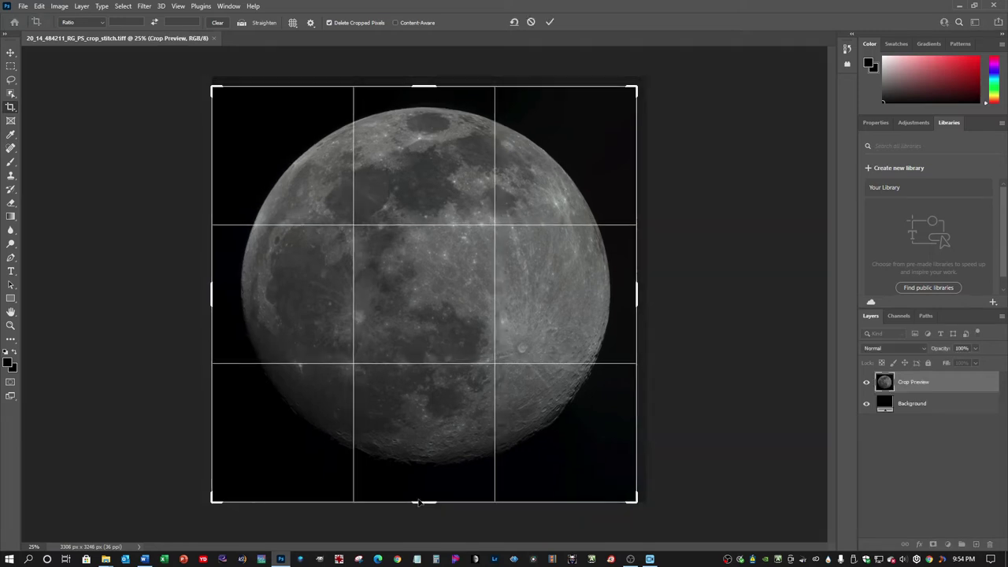
drag(212, 296, 218, 301)
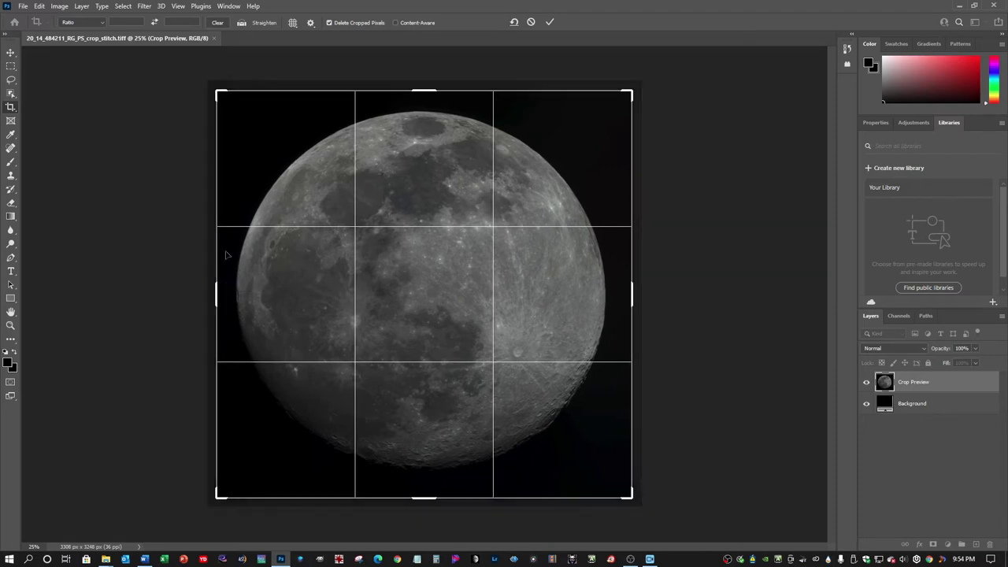
click(61, 7)
click(68, 116)
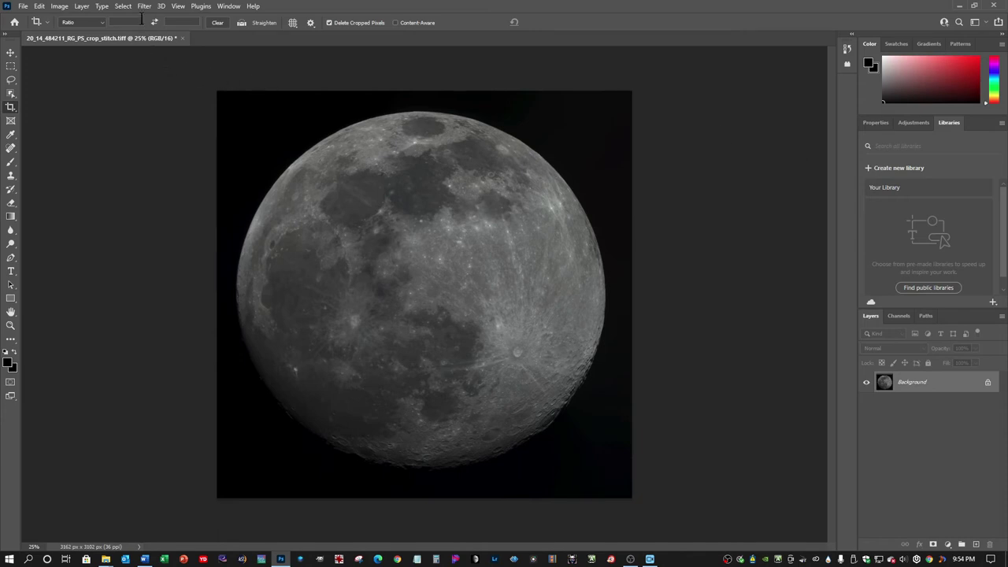
click(144, 7)
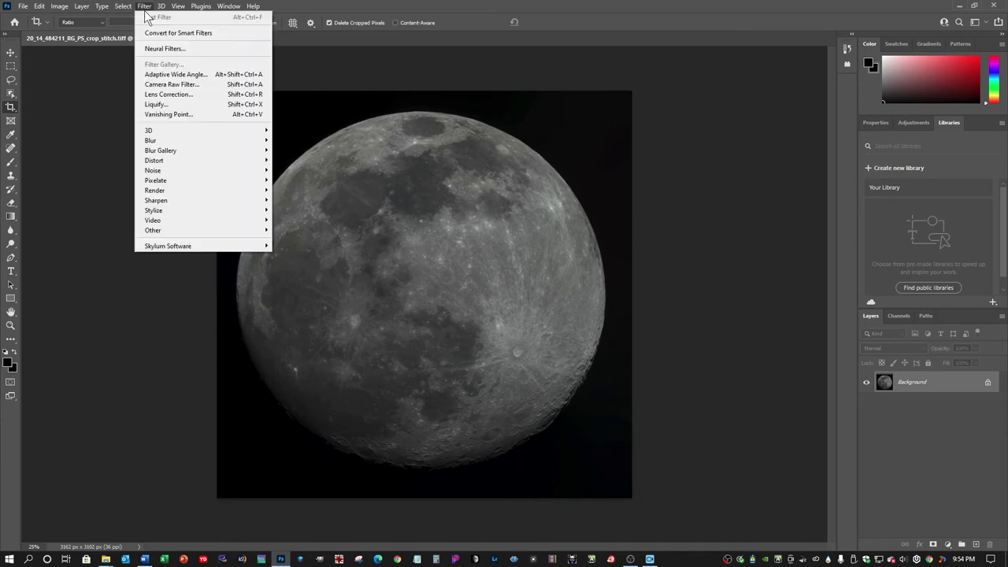
In the Camera Raw filter, set Blacks -16, Contrast +14, Shadows -22, Clarity +6 and Dehaze +18
click(162, 84)
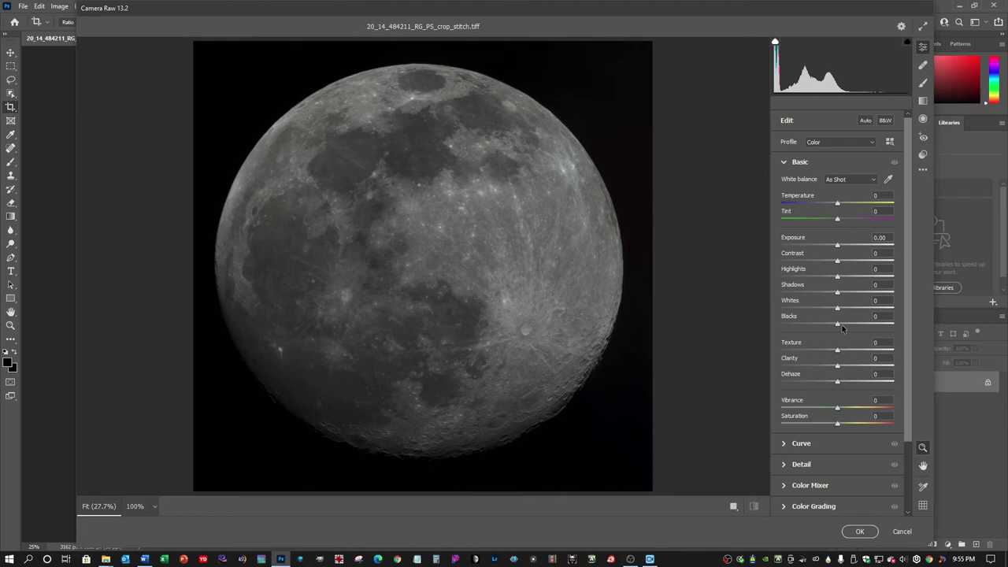
drag(837, 325, 827, 321)
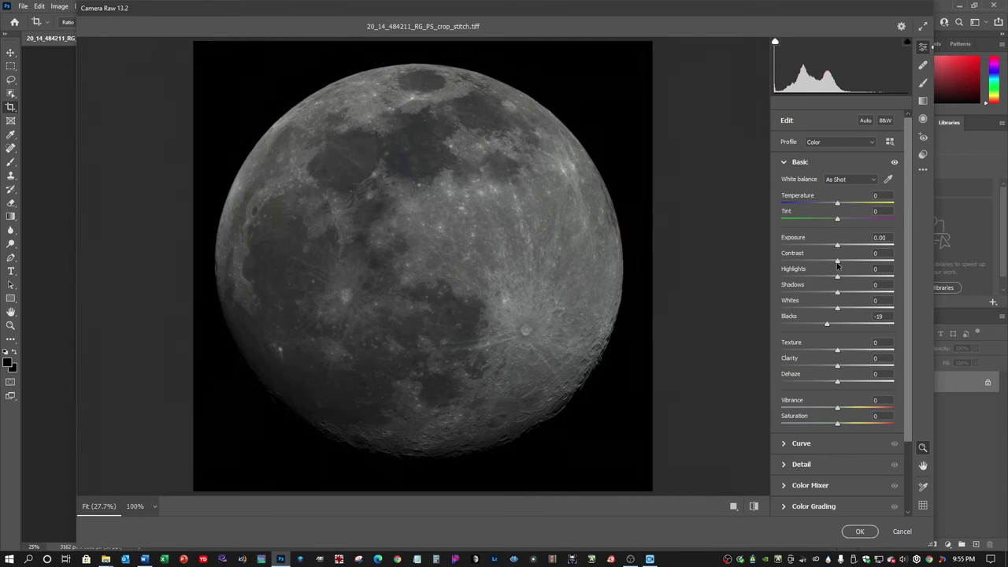
drag(837, 268, 844, 270)
mouse_move(843, 270)
mouse_down()
mouse_move(832, 274)
mouse_move(844, 279)
mouse_up()
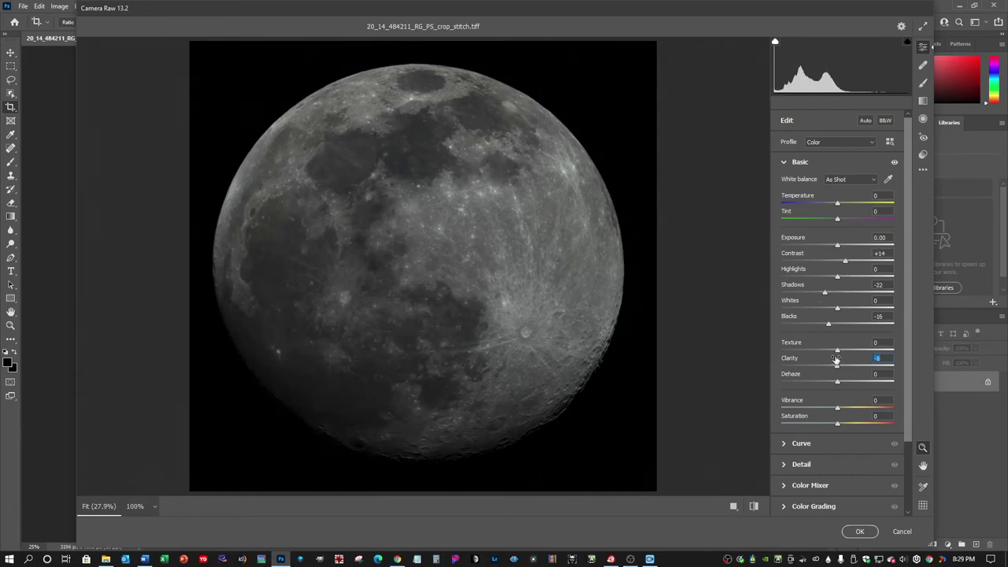
drag(836, 360, 845, 386)
drag(836, 386, 846, 388)
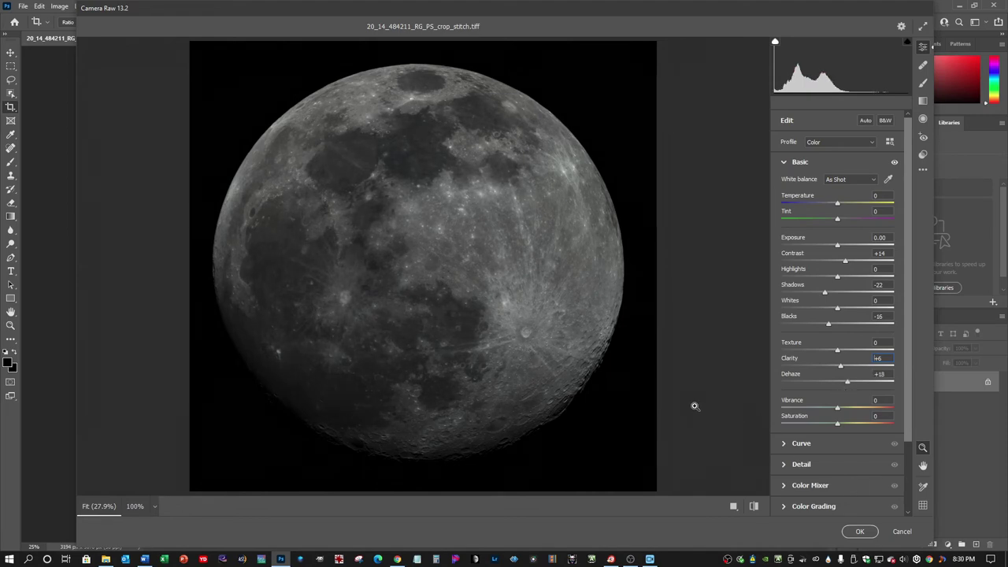
Inspect the lunar detail in the Camera Raw preview at 66%, then at 33%
click(155, 509)
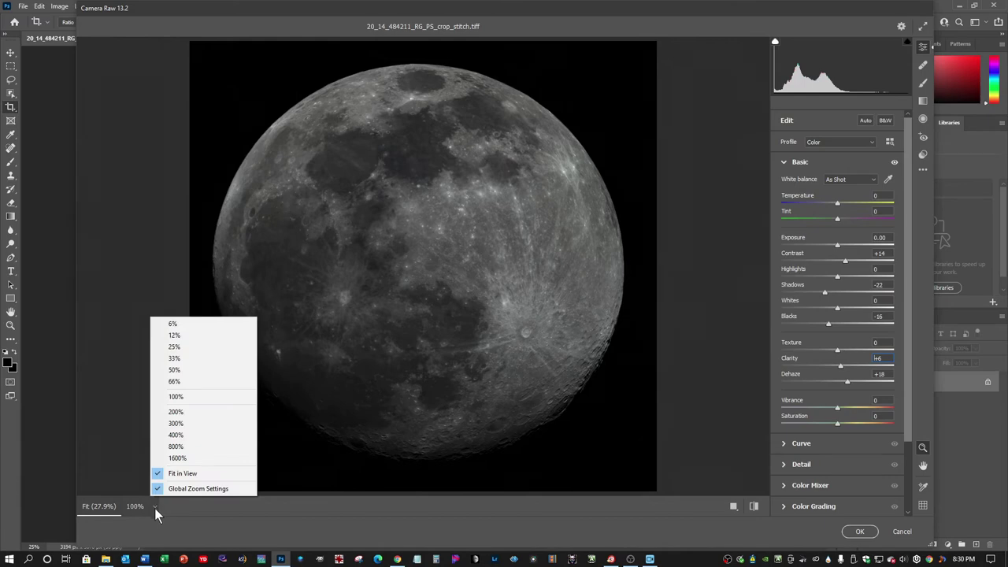
click(175, 384)
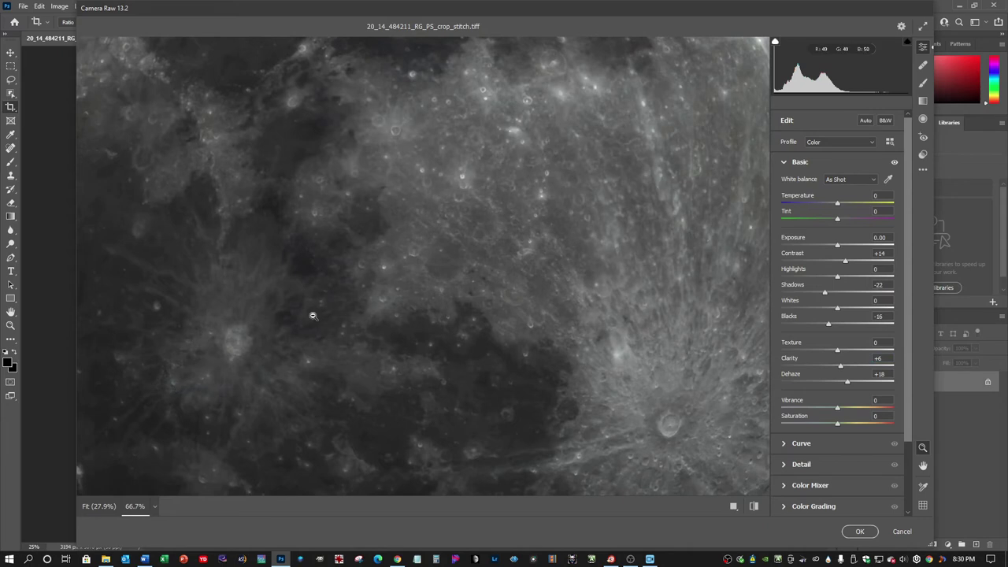
scroll(309, 319, down, 2)
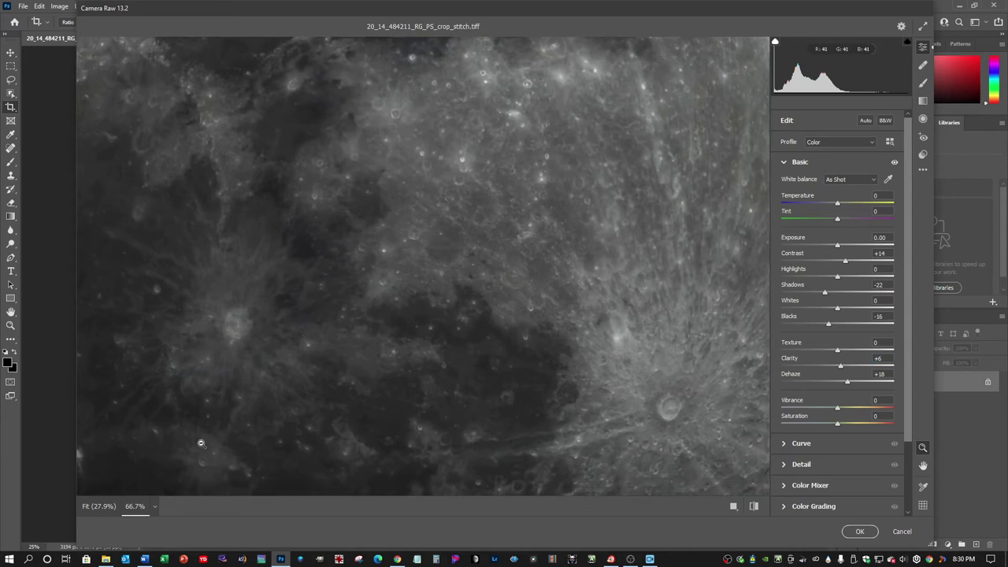
click(157, 508)
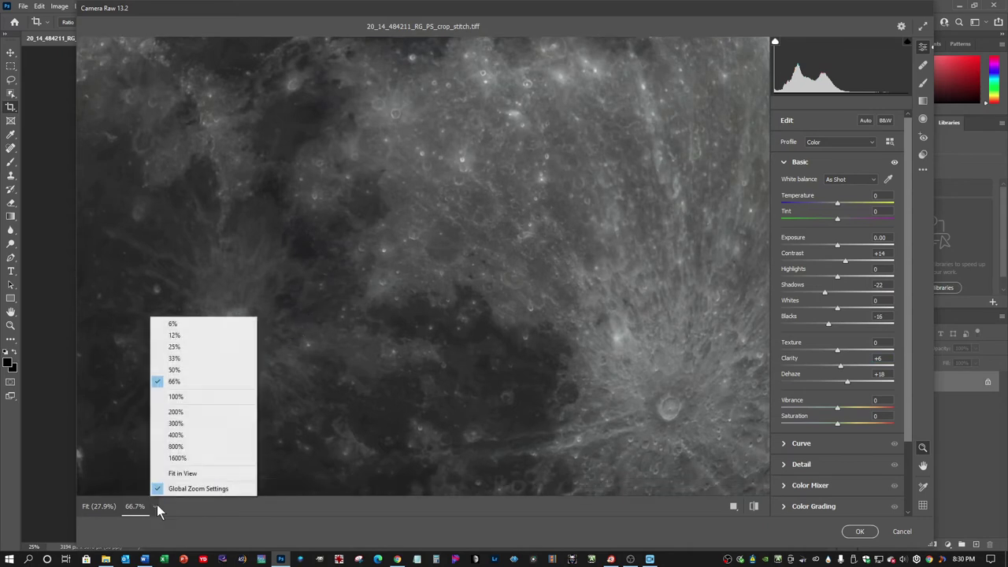
click(174, 359)
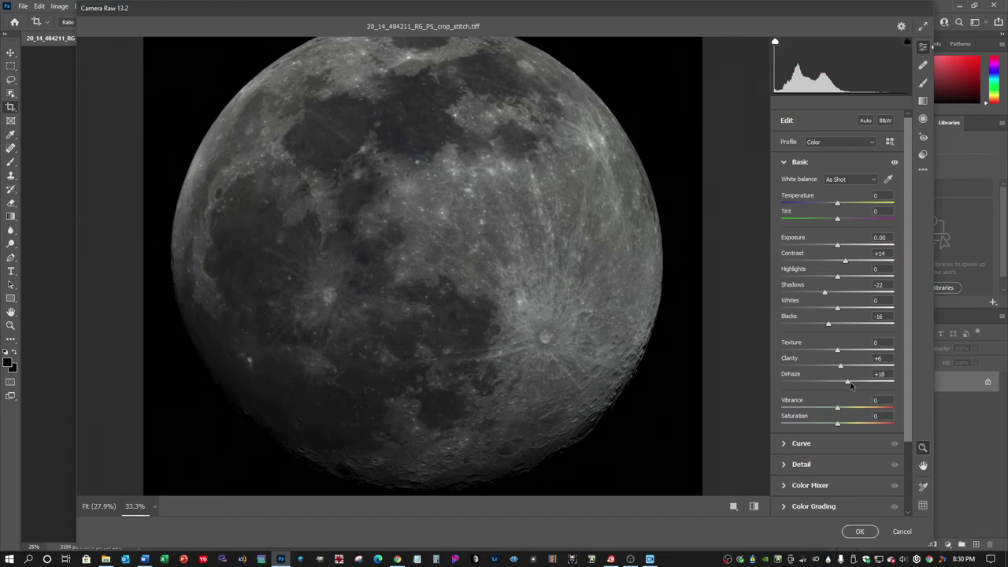
Ease Dehaze back to +6, view at 25%, and apply the Camera Raw adjustments
drag(842, 385, 847, 395)
drag(846, 395, 843, 397)
click(155, 507)
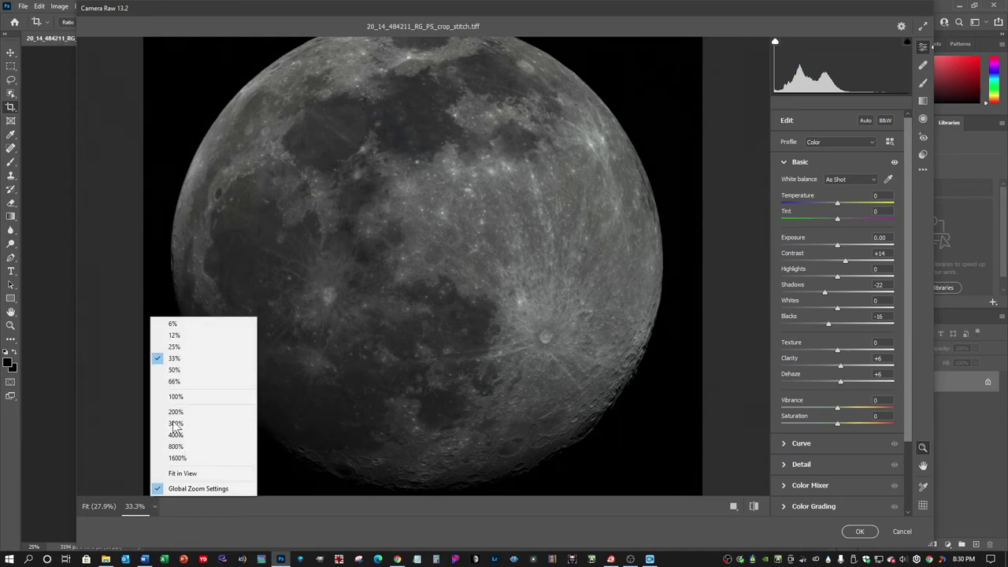
click(186, 346)
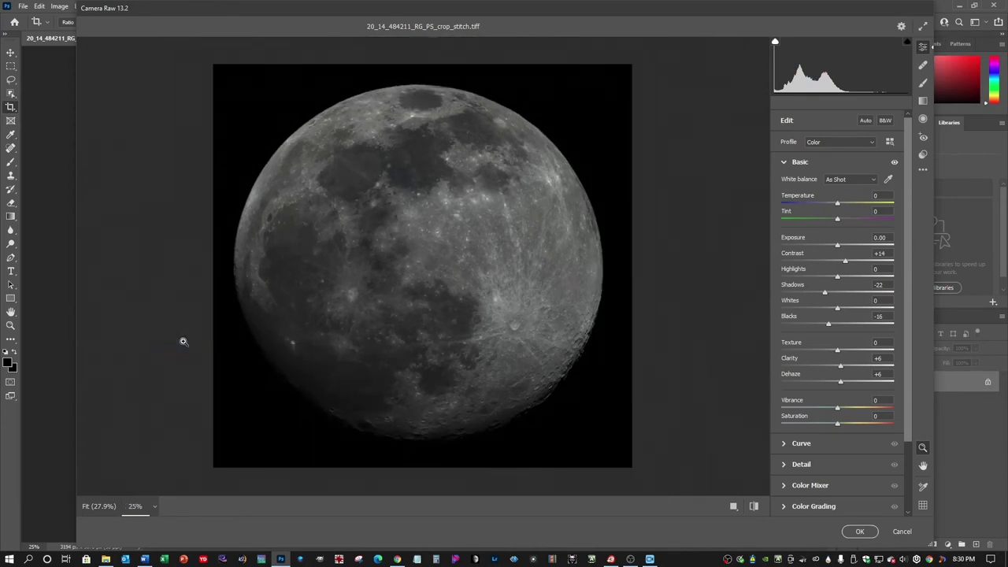
key(Return)
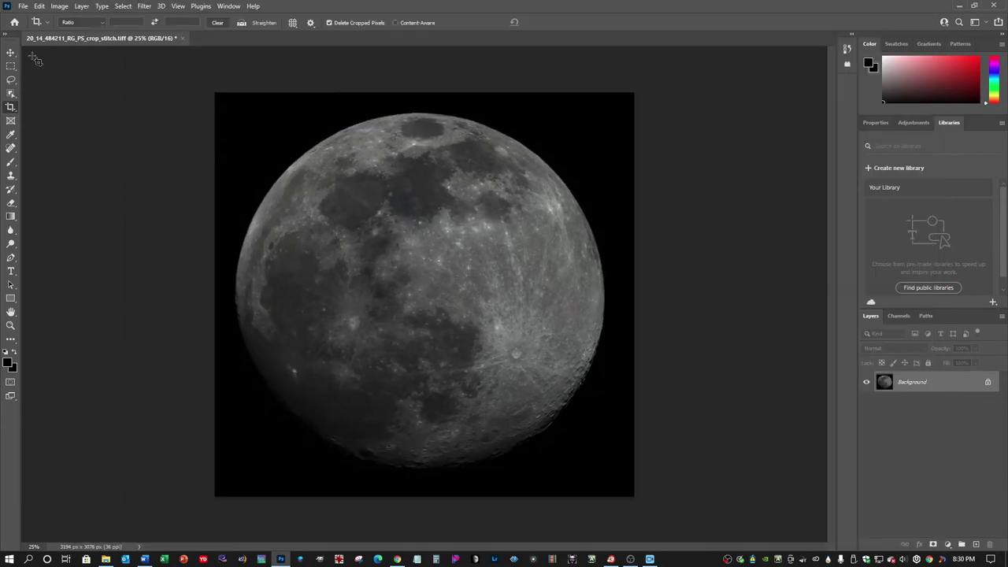
Save As a TIFF named 20_14_484211_RG_PS_crop_stitch_PS.tif in the PS_Crop folder
click(21, 6)
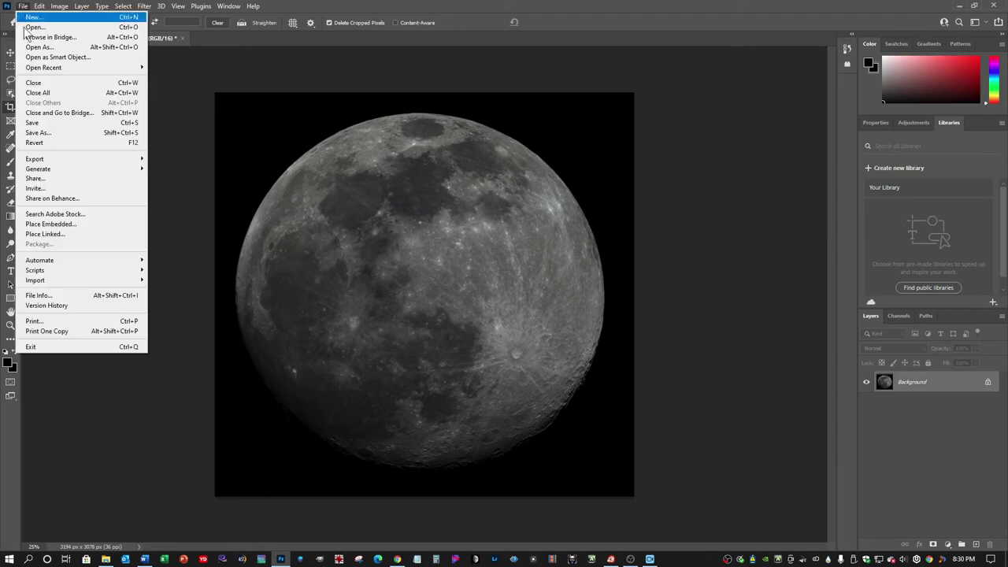
click(37, 133)
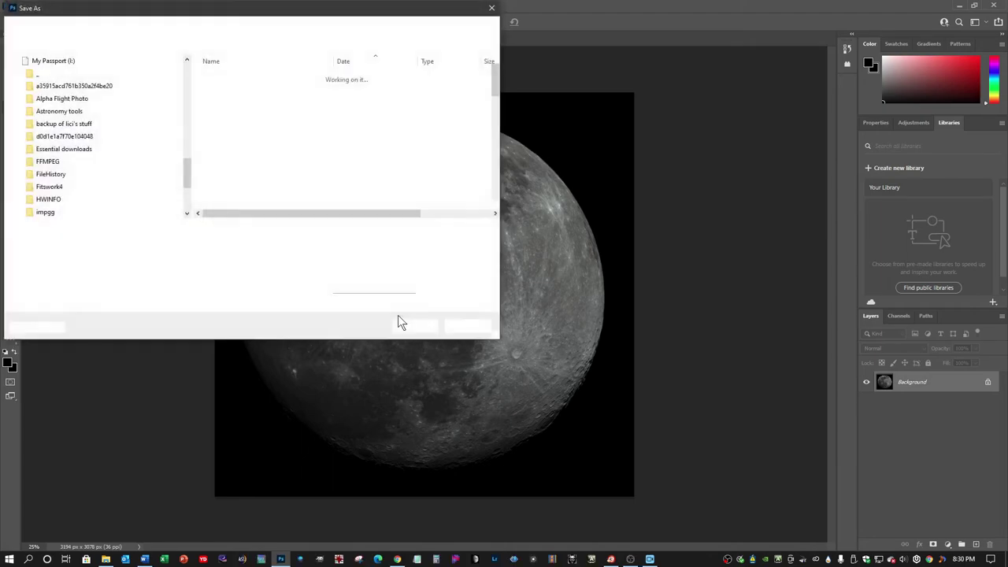
click(176, 229)
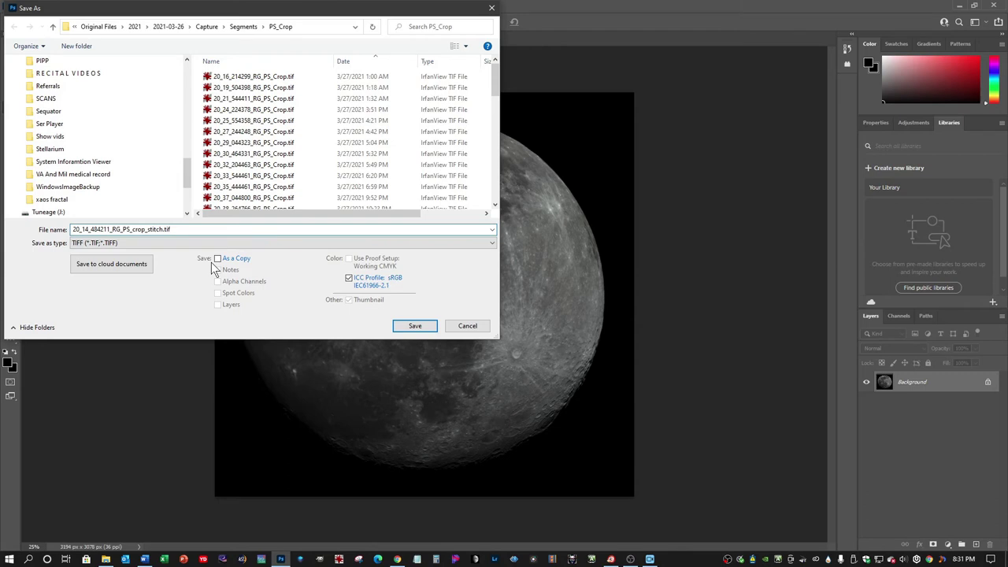
key(BackSpace)
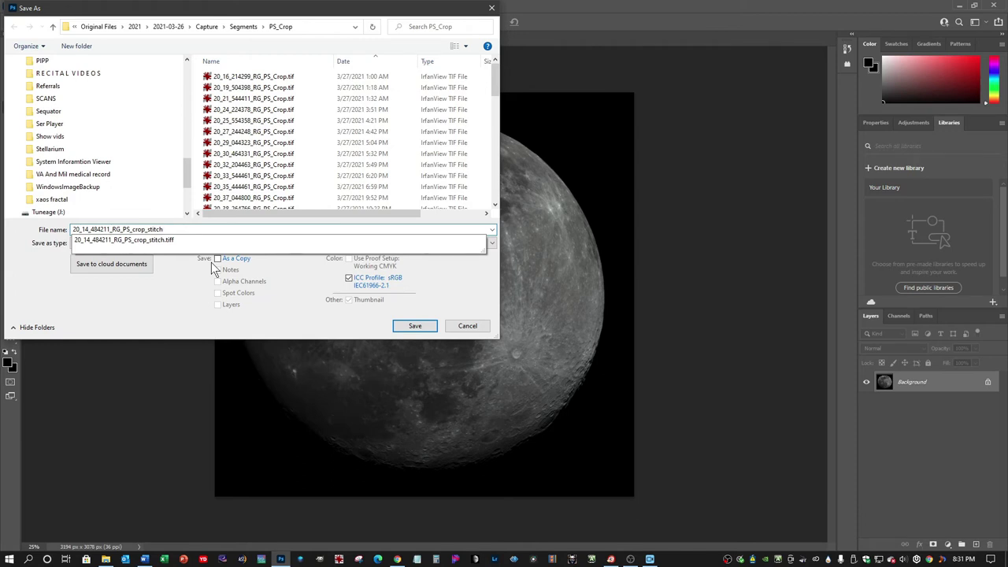
text(_PS)
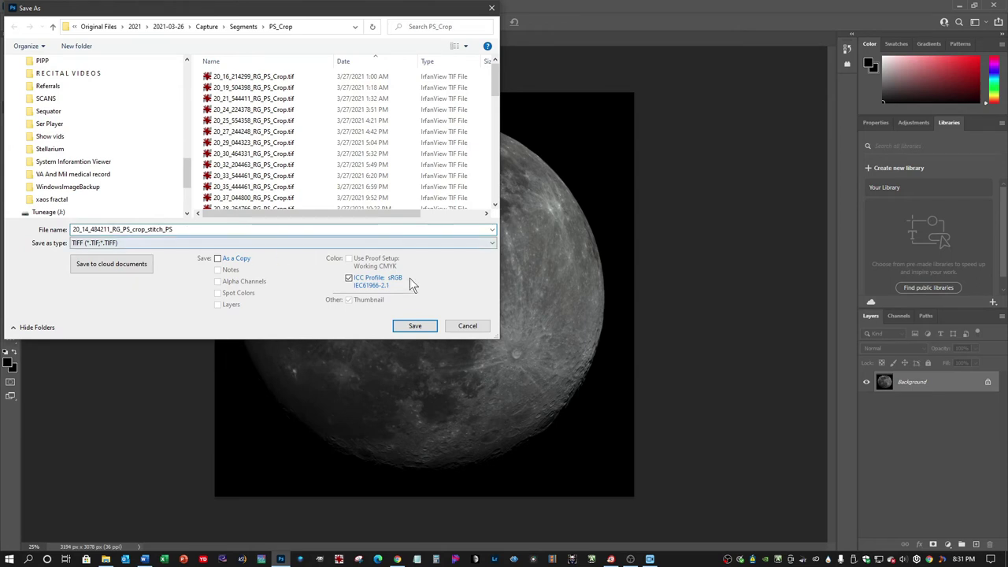
click(411, 328)
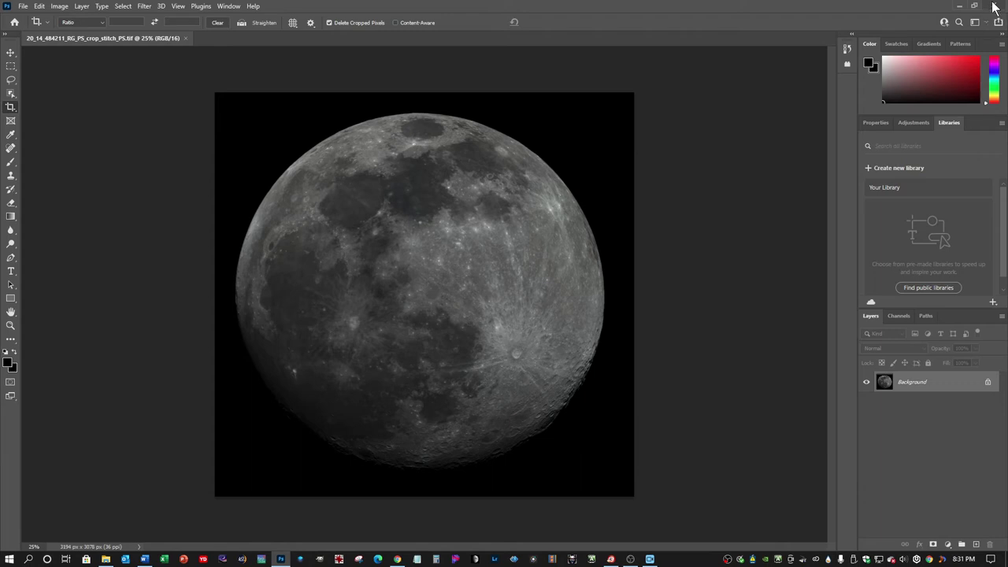
Close Photoshop to return to the PS_Crop folder in File Explorer
click(993, 8)
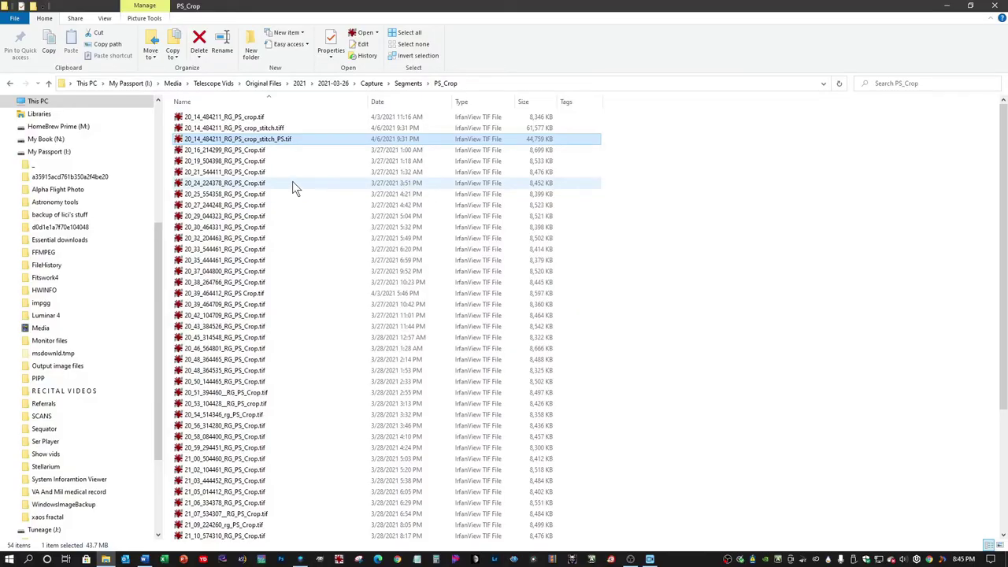
Open 20_14_484211_RG_PS_crop_stitch_PS.tif with Luminar 4 from its context menu
right_click(283, 139)
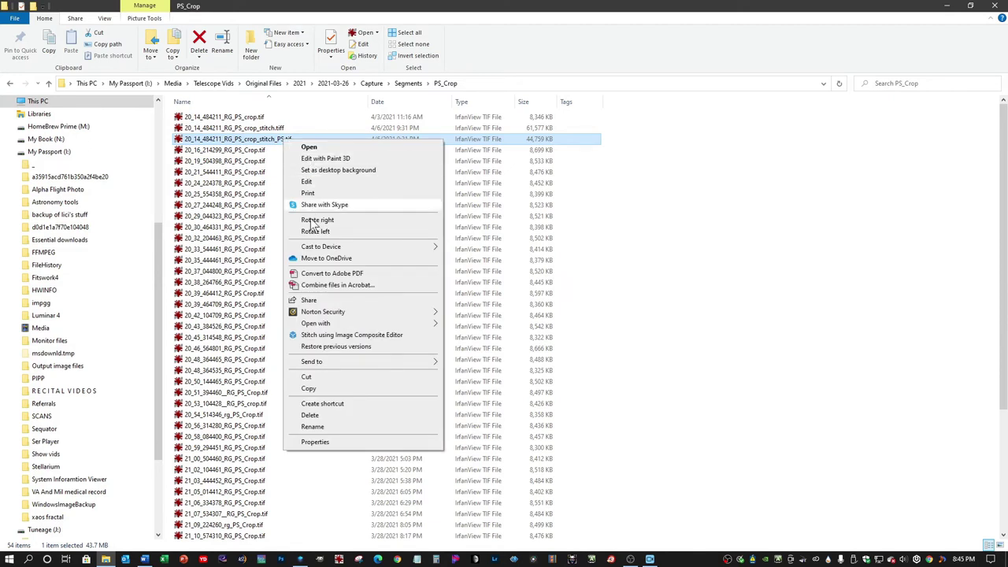
mouse_move(415, 324)
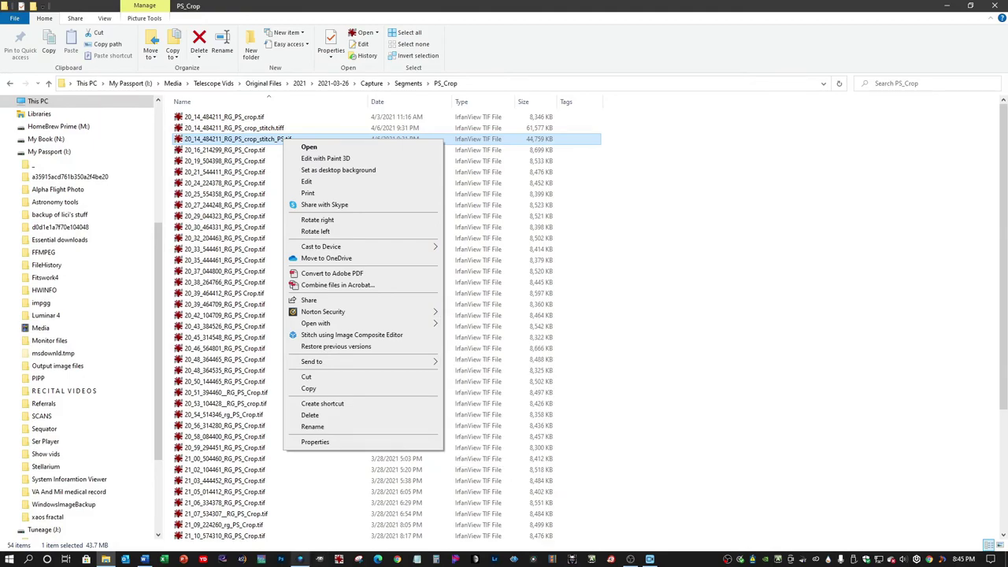
click(302, 561)
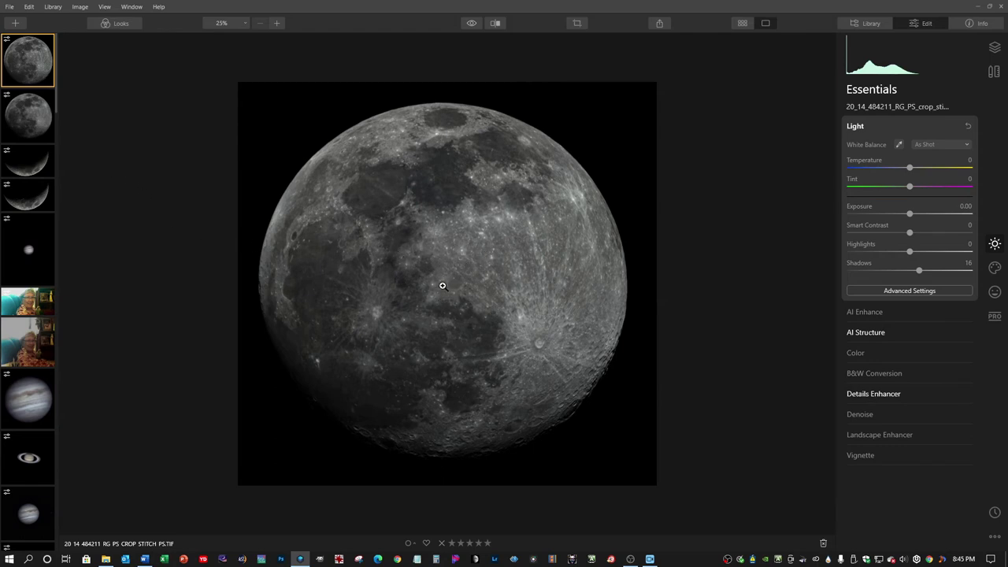
View the moon mosaic at 100% and pan to the Tycho crater region
scroll(443, 287, up, 1)
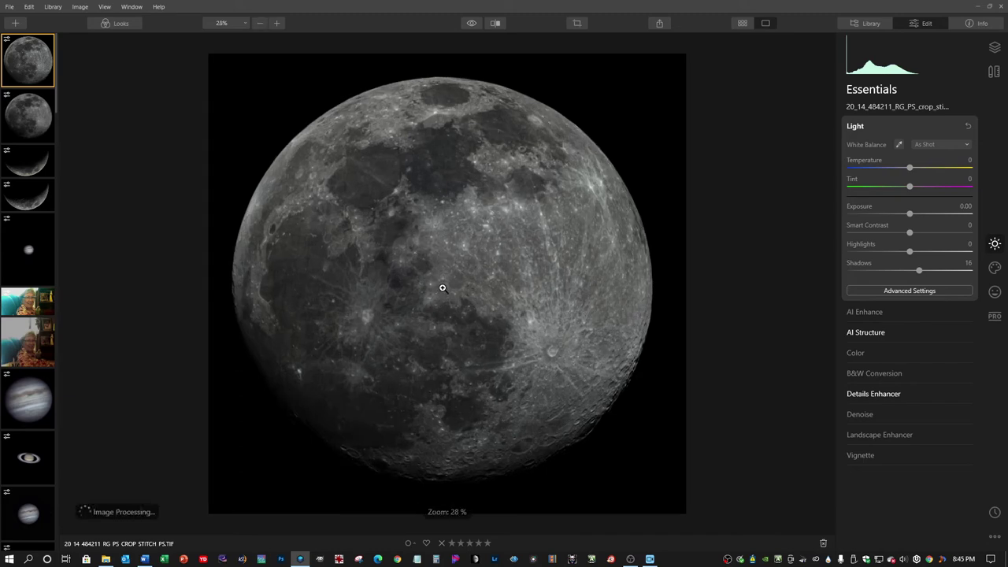
click(443, 288)
drag(679, 441, 427, 301)
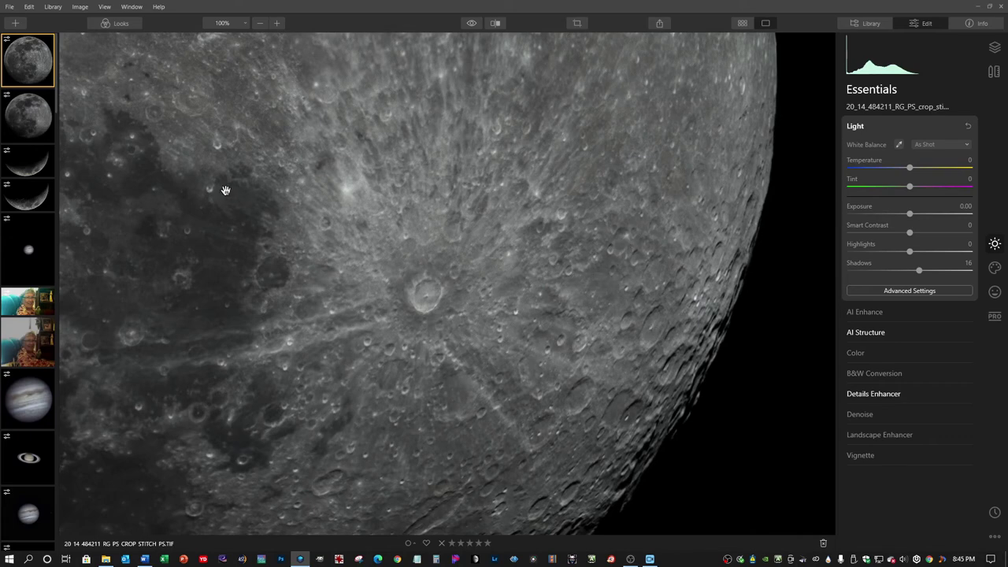
click(277, 23)
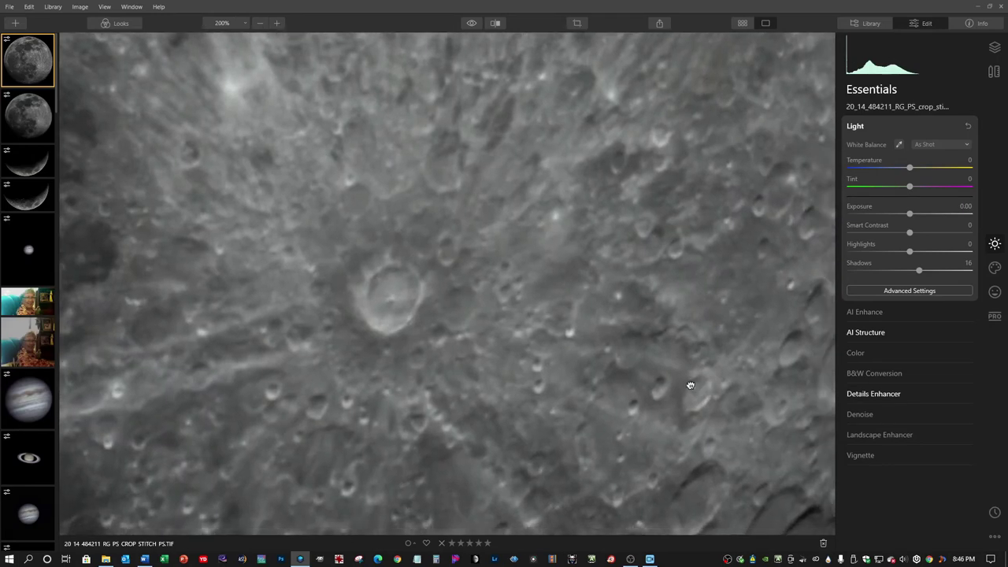
drag(690, 386, 485, 327)
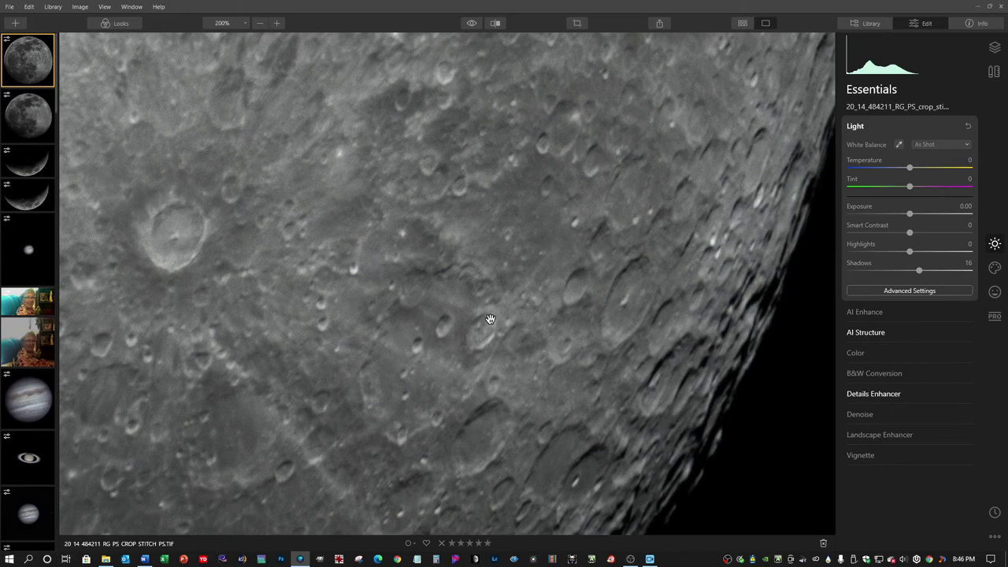
drag(517, 326, 467, 306)
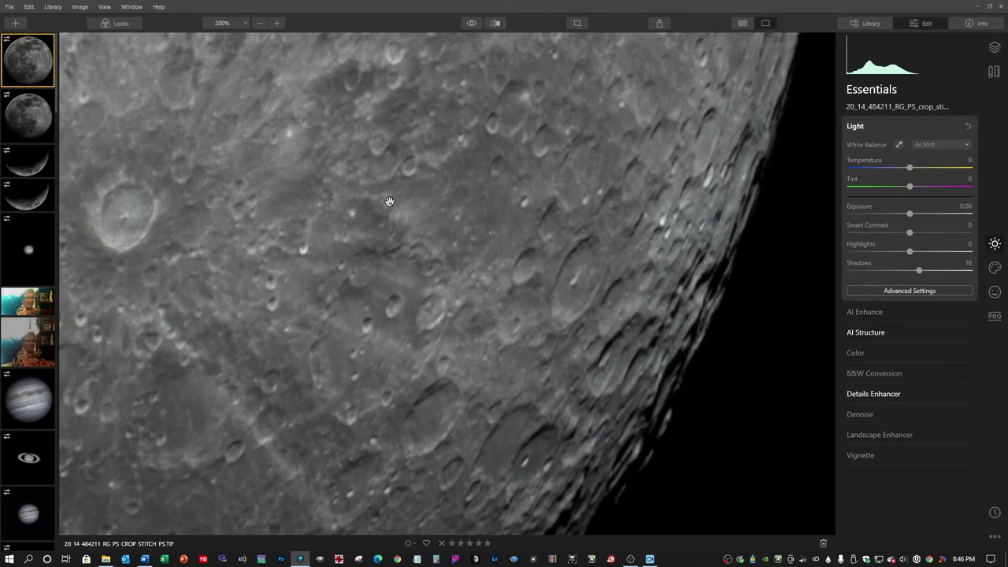
drag(387, 203, 412, 226)
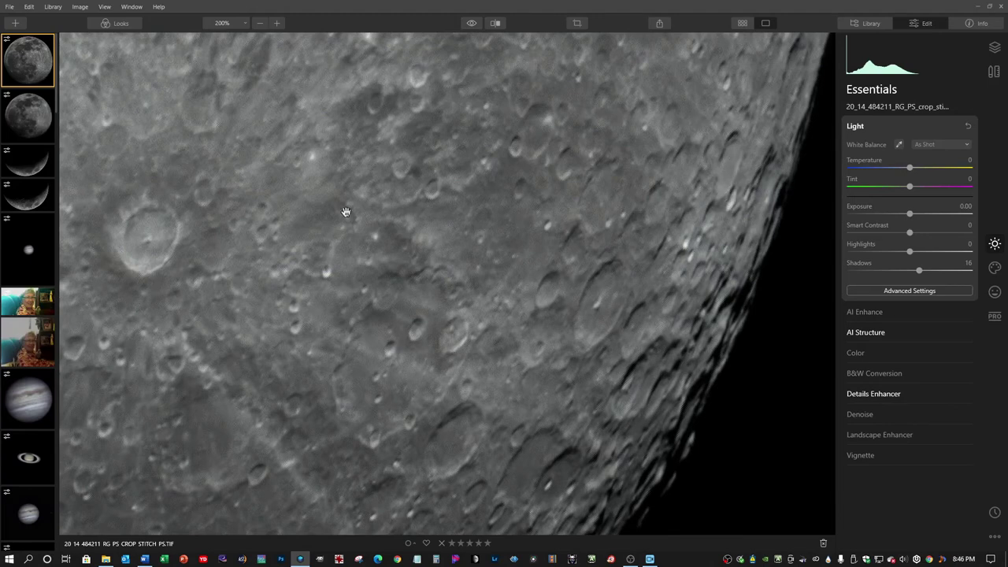
click(262, 22)
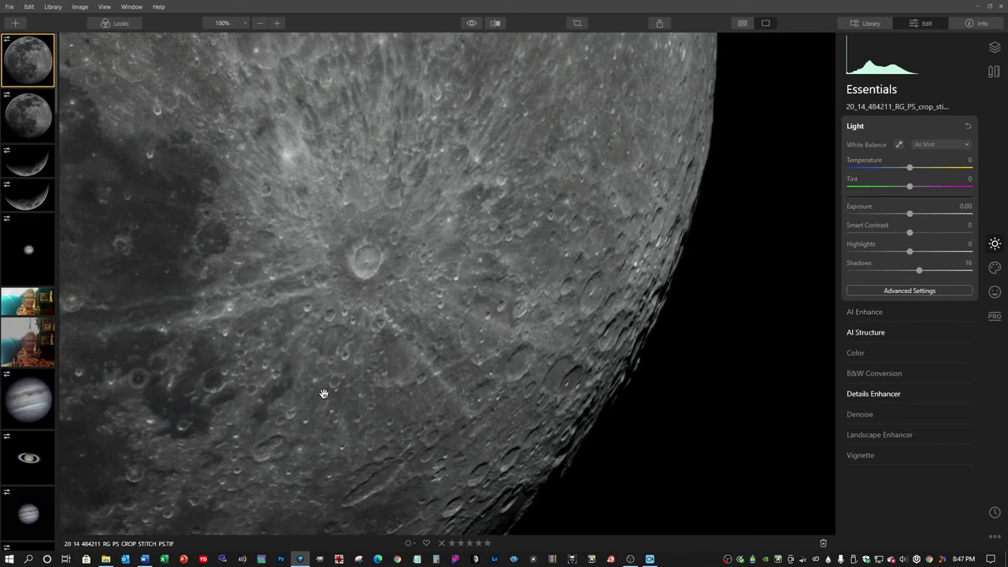
Raise the AI Structure Boost on the moon and expand Details Enhancer
click(866, 332)
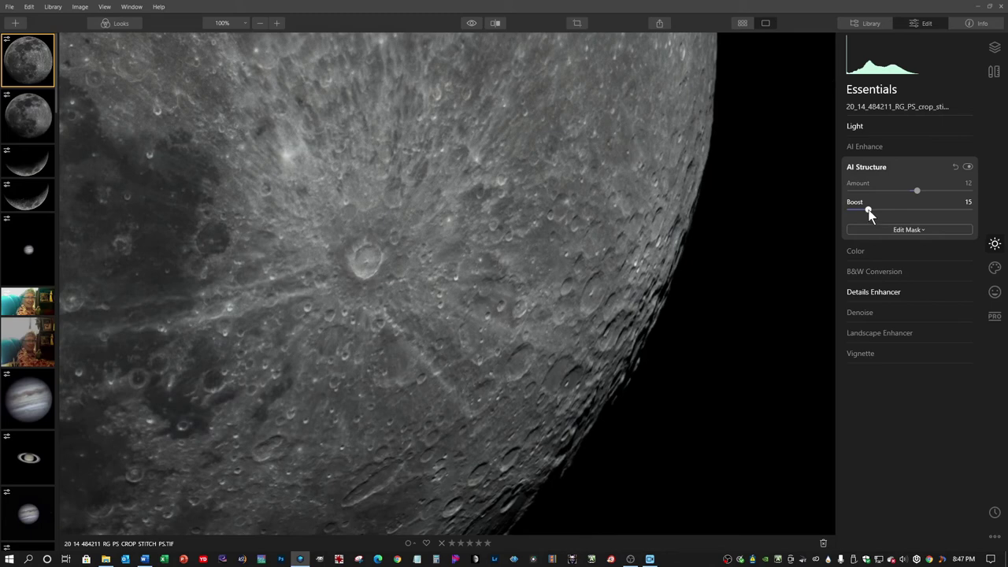
drag(872, 210, 883, 210)
click(873, 293)
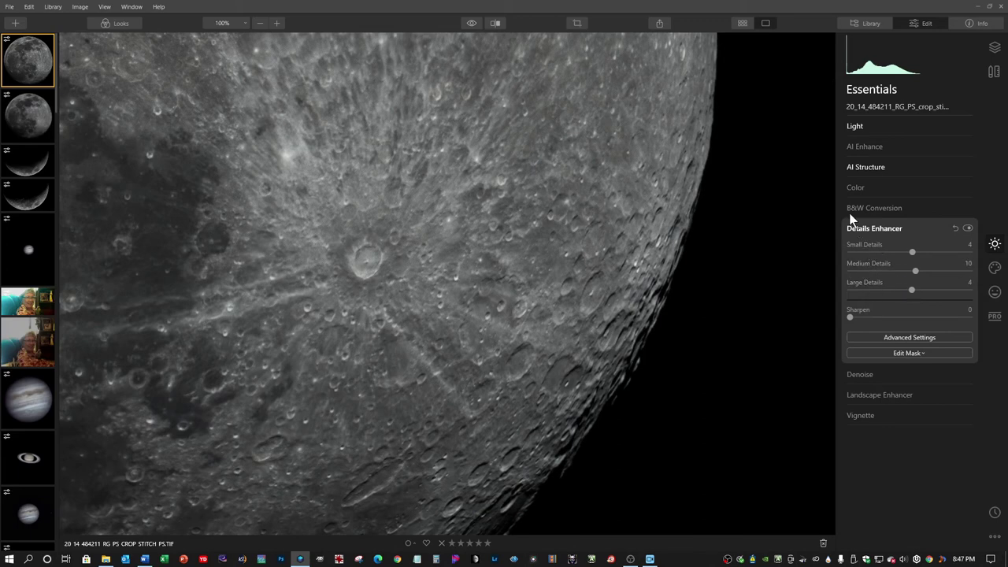
At 25% zoom, lower Medium Details to -2 and reopen the Light section
click(258, 23)
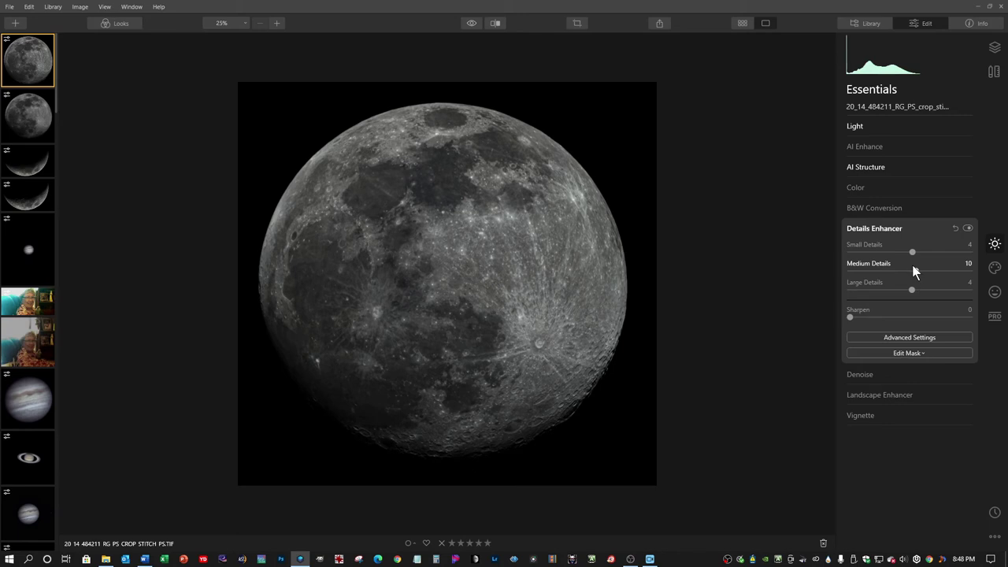
drag(918, 270, 908, 273)
drag(916, 275, 911, 270)
click(858, 128)
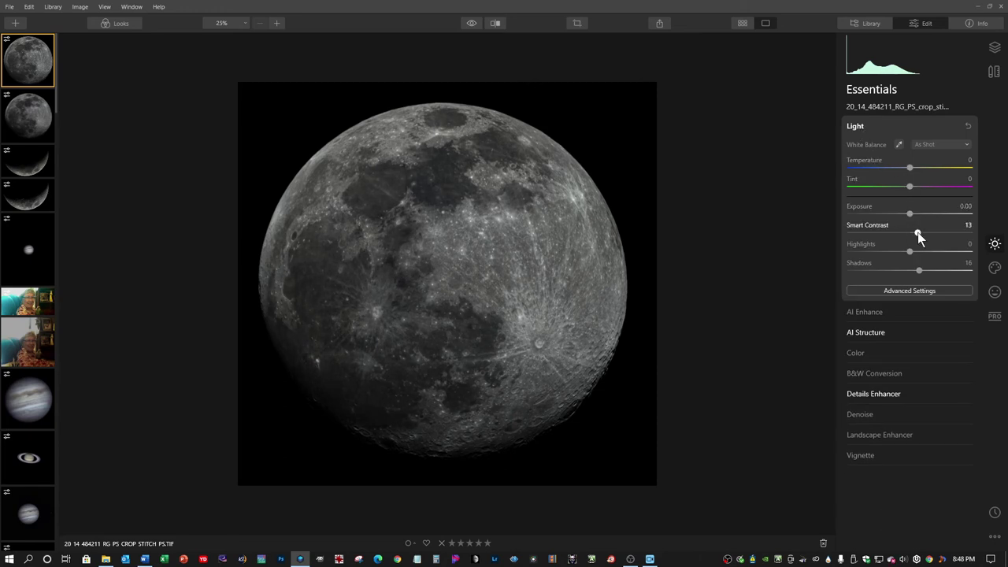
Drag Smart Contrast down from 13 to -15 in the Light panel
drag(916, 236, 911, 236)
drag(912, 237, 906, 236)
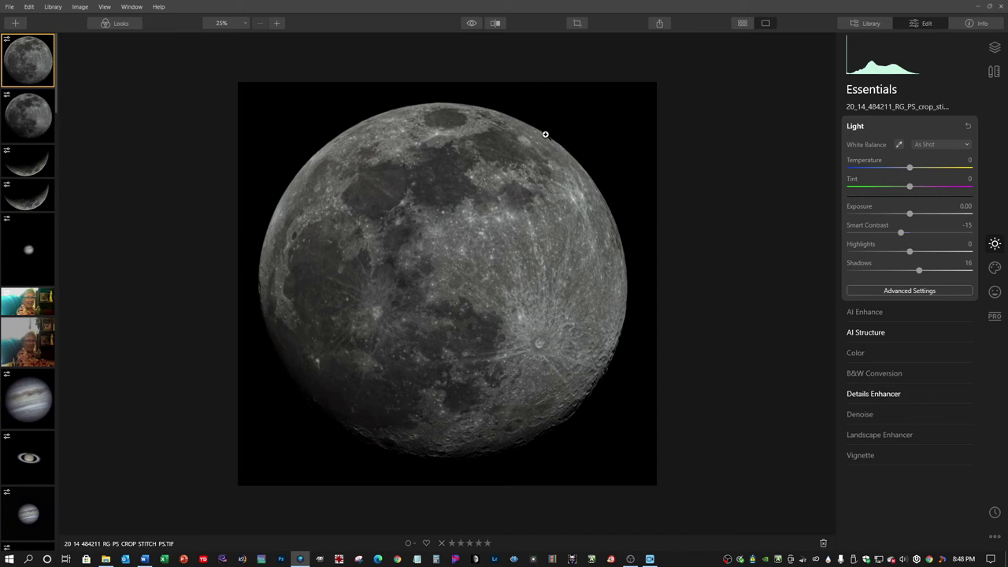
Inspect the moon at 100%, panning across the maria to Copernicus and its ray field, then back toward Tycho
click(521, 388)
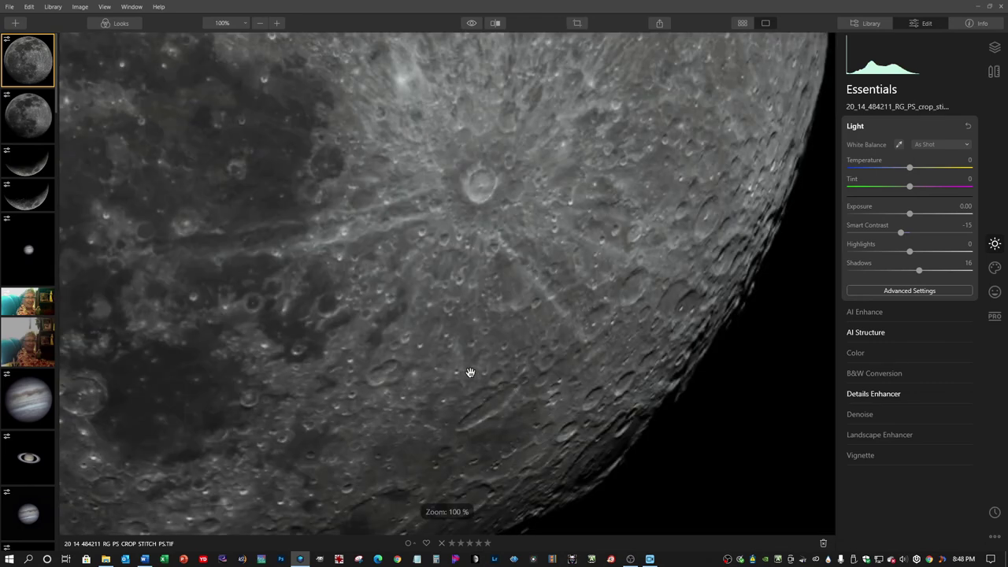
drag(371, 236, 669, 124)
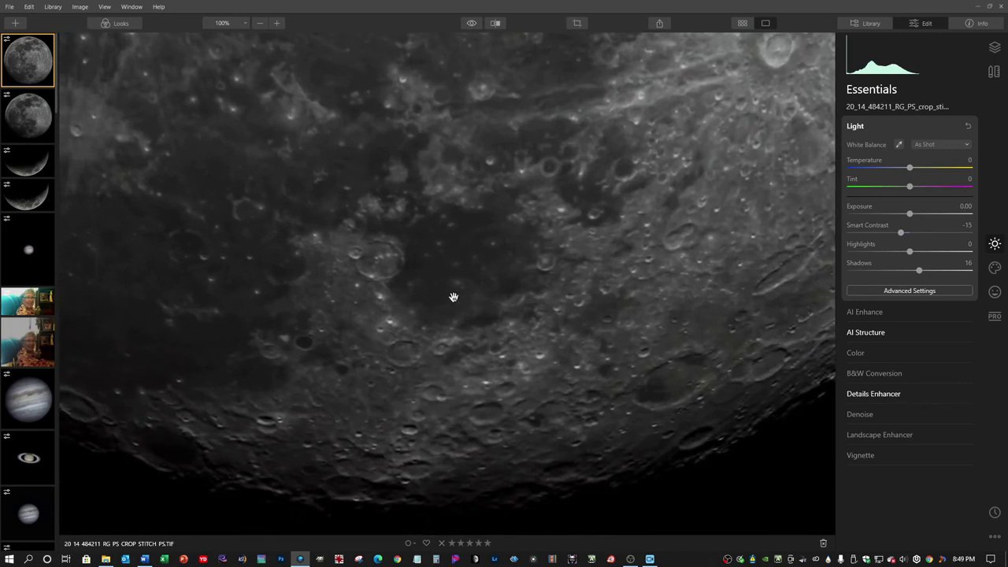
drag(280, 320, 653, 420)
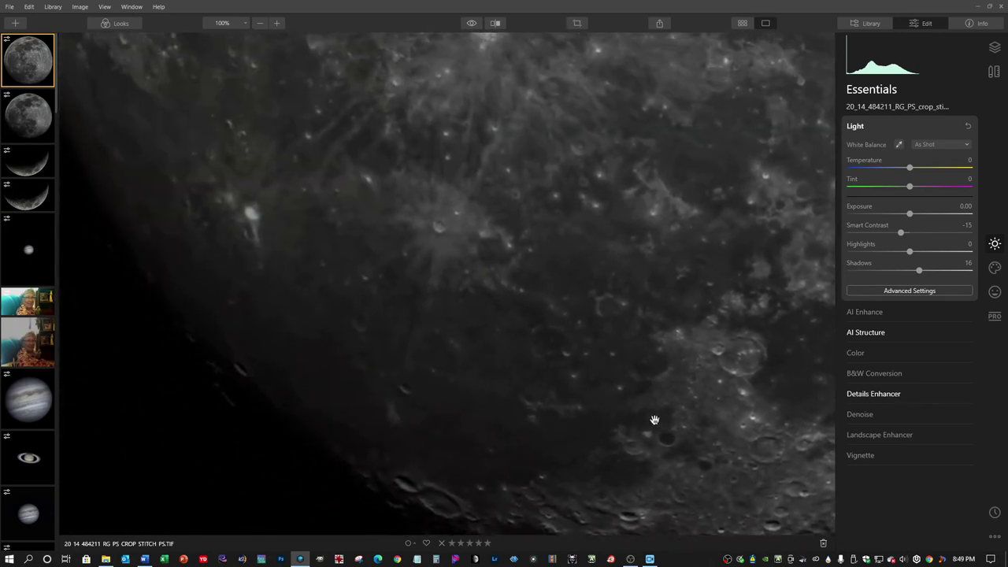
drag(519, 221, 474, 362)
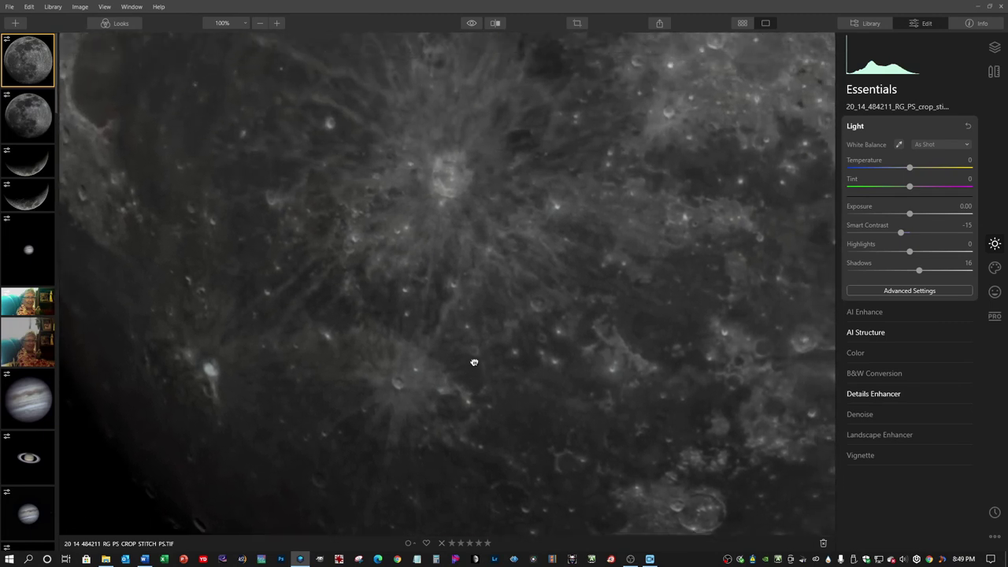
drag(504, 225, 527, 270)
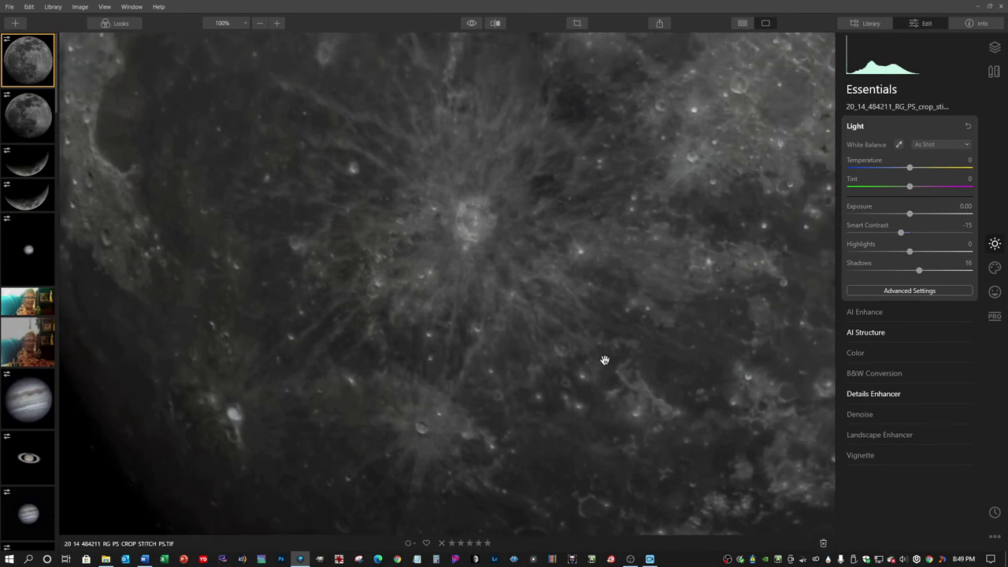
drag(551, 219, 670, 481)
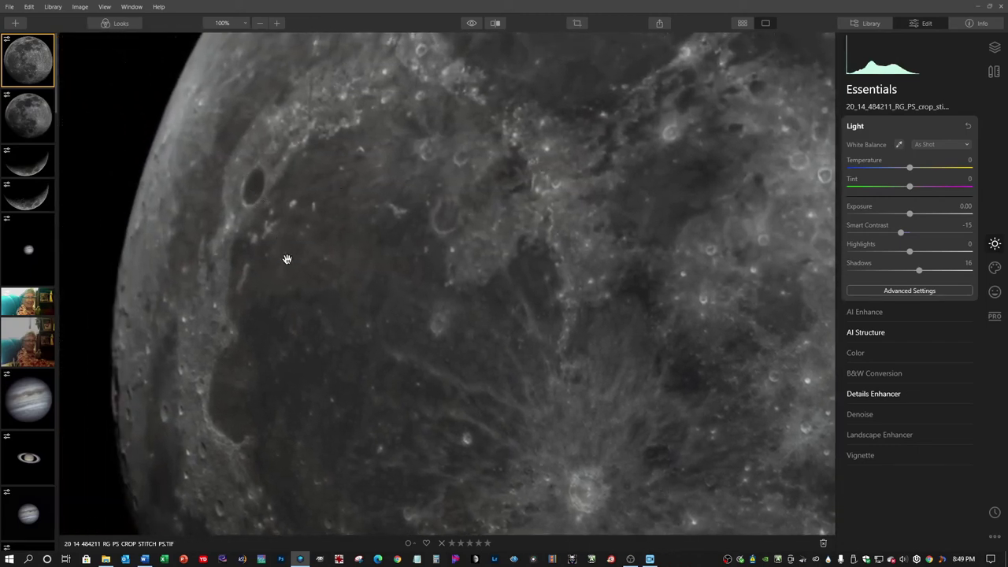
drag(448, 295, 118, 354)
drag(583, 414, 259, 239)
drag(620, 428, 588, 150)
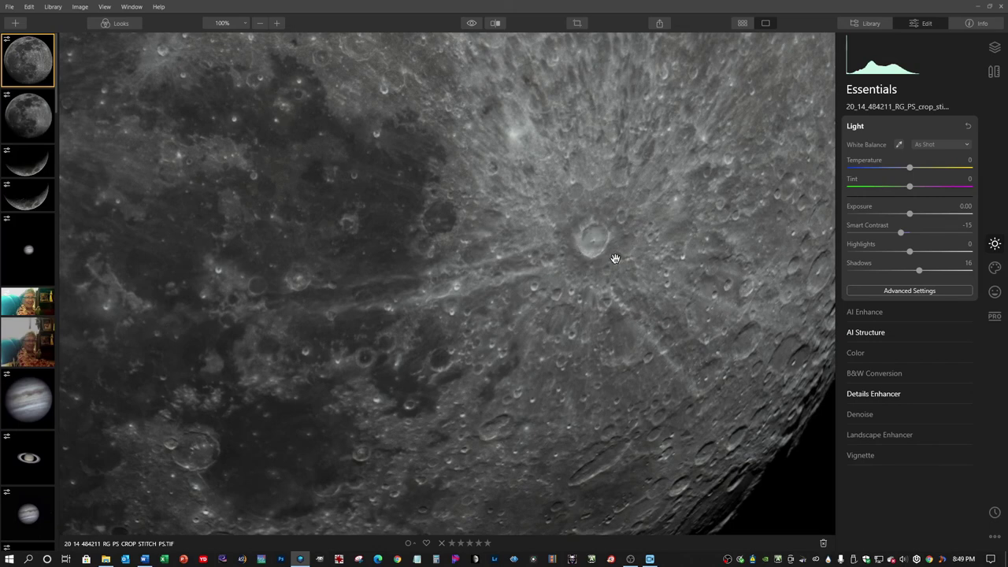
drag(607, 340, 654, 409)
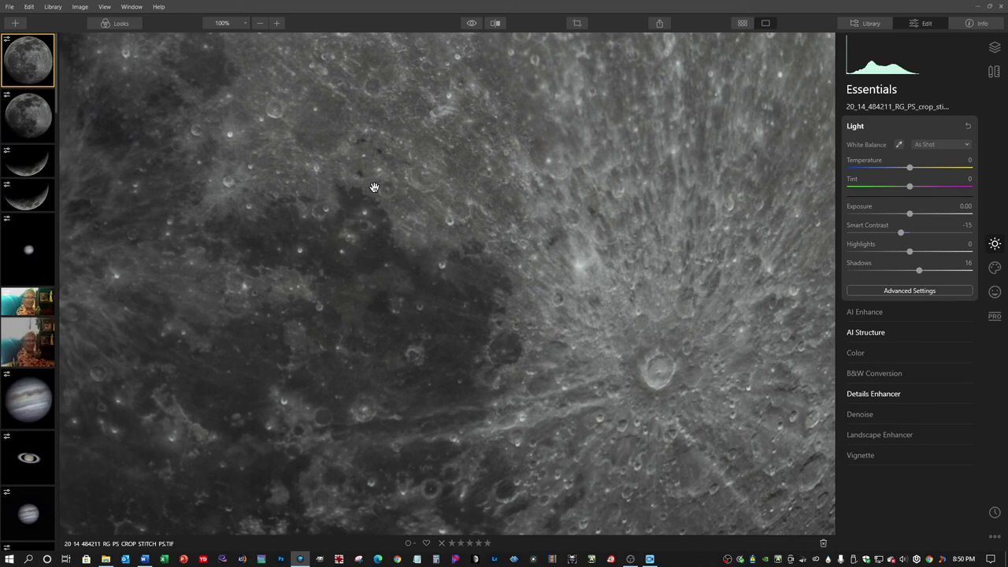
Start a File > Export and browse for a new destination, locating the PS_Crop folder
click(8, 8)
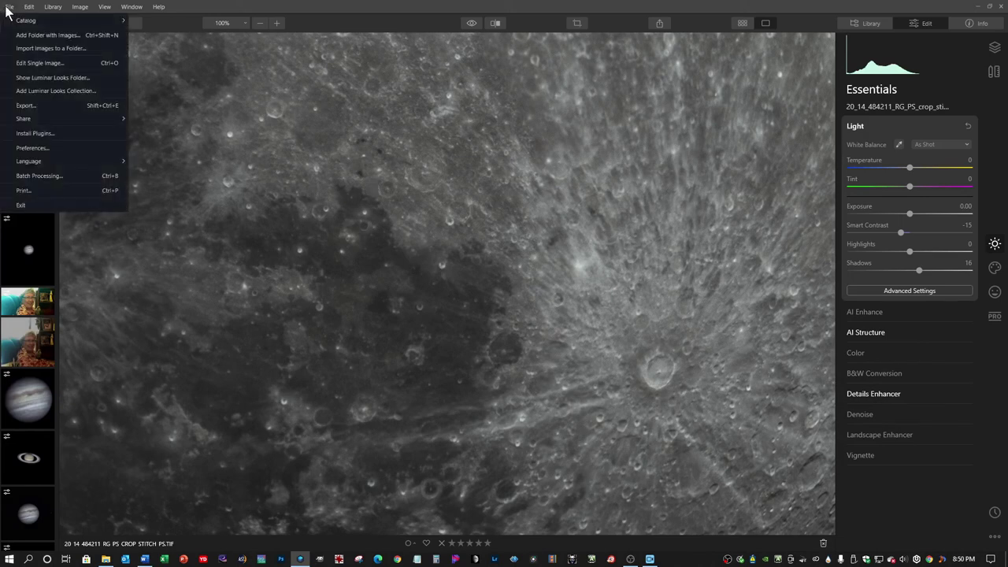
click(24, 105)
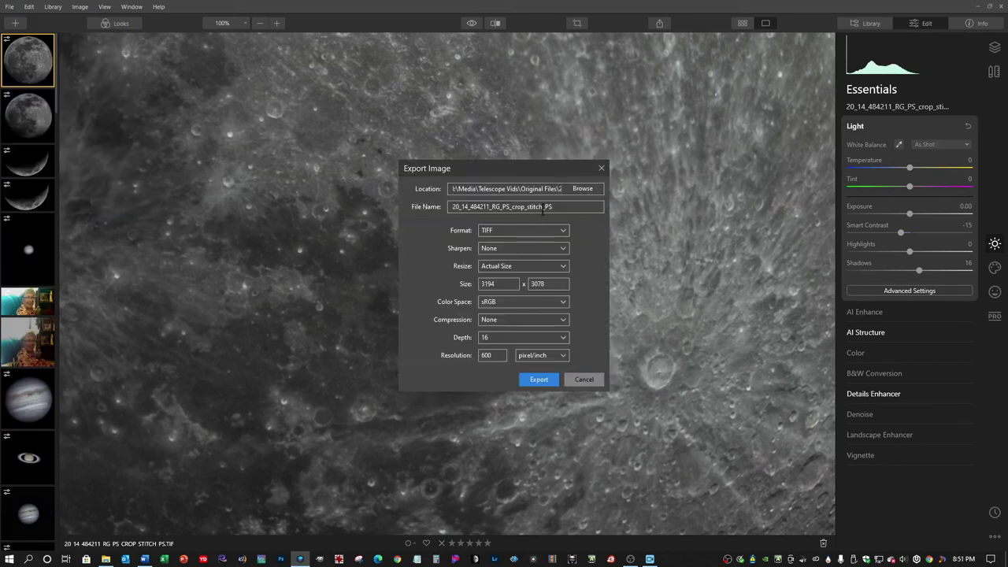
click(580, 191)
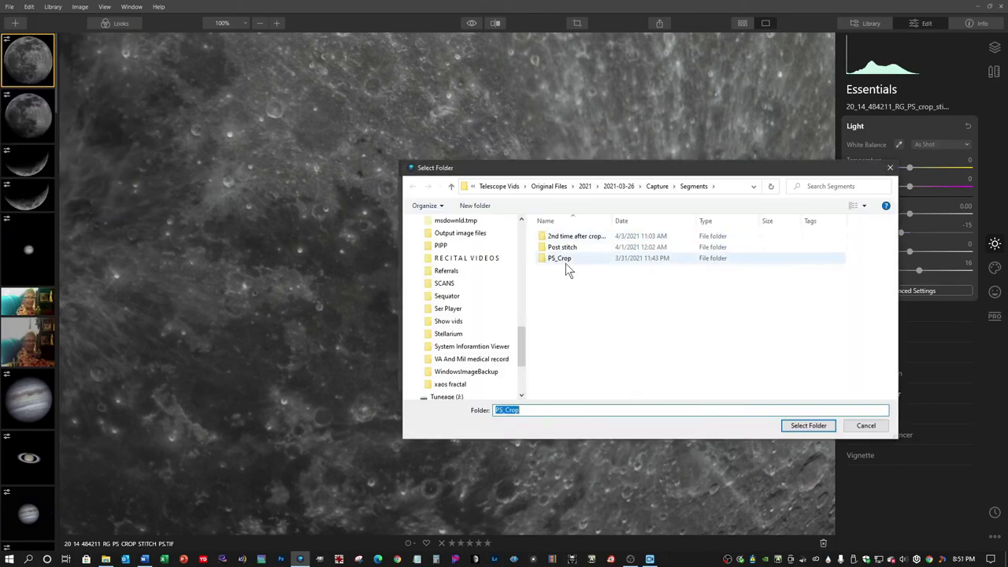
click(568, 265)
click(568, 264)
Set PS_Crop as destination and export 20_14_484211_RG_PS_crop_stitch_PS_LM as a 16-bit TIFF
click(569, 279)
click(563, 260)
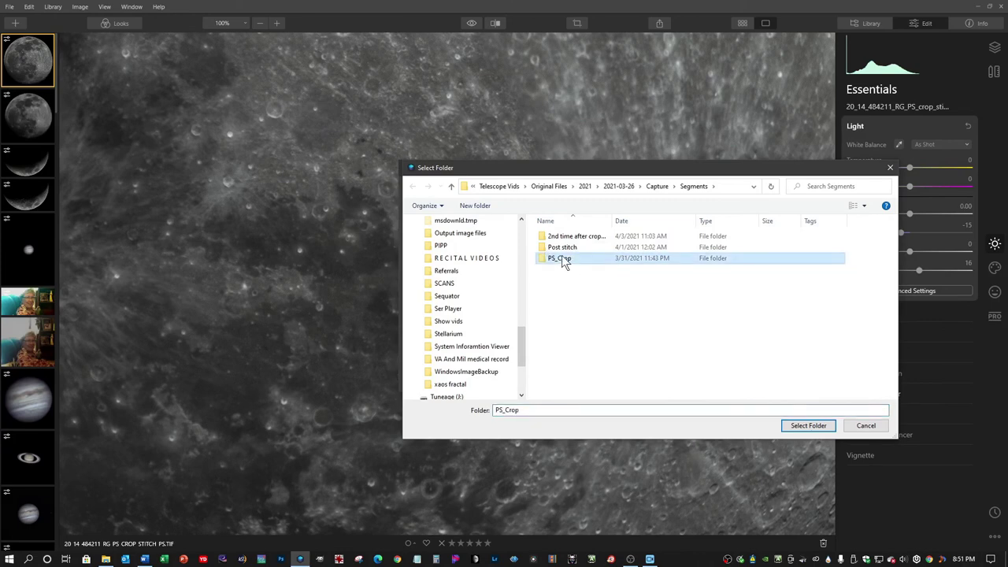
double_click(562, 259)
click(799, 430)
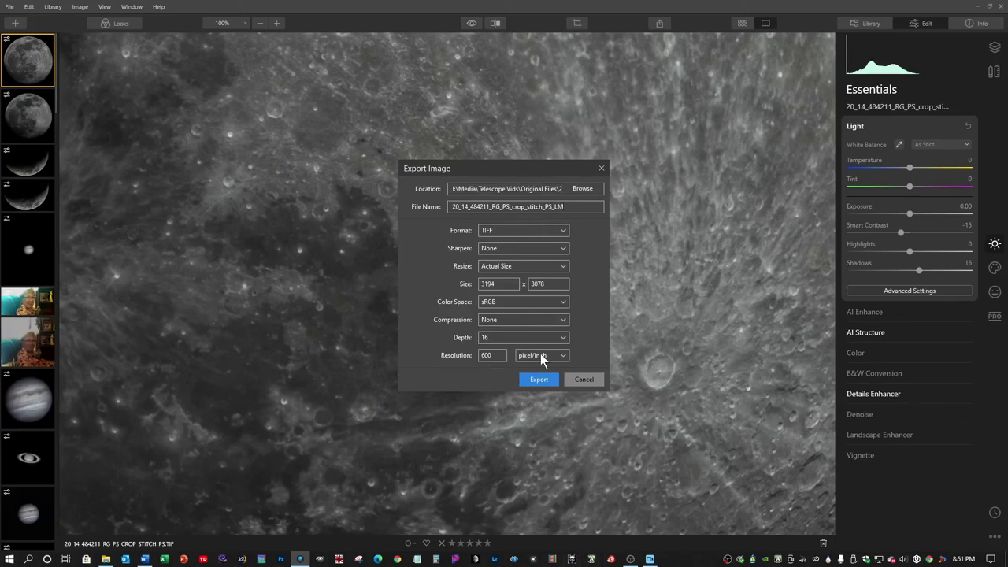
click(540, 380)
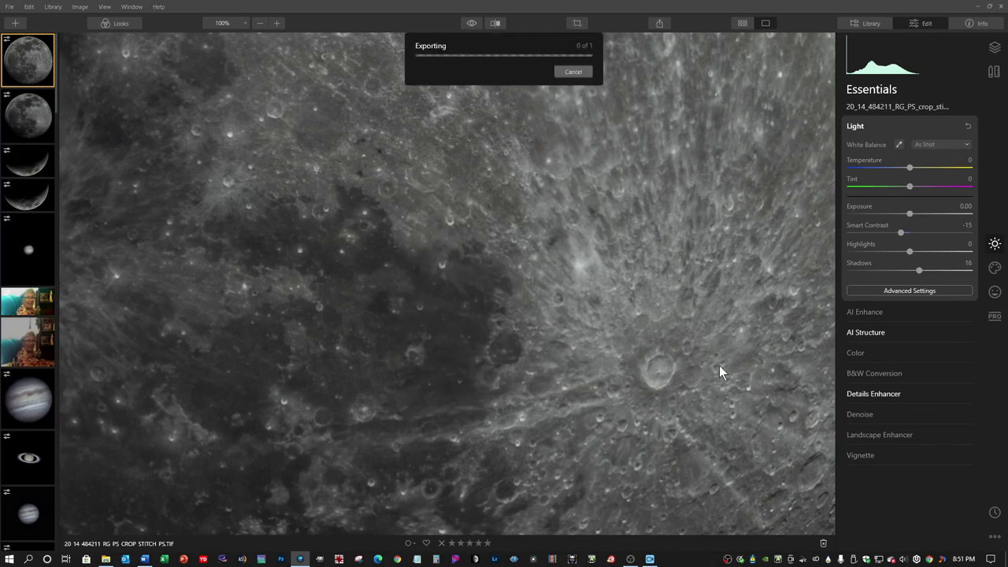